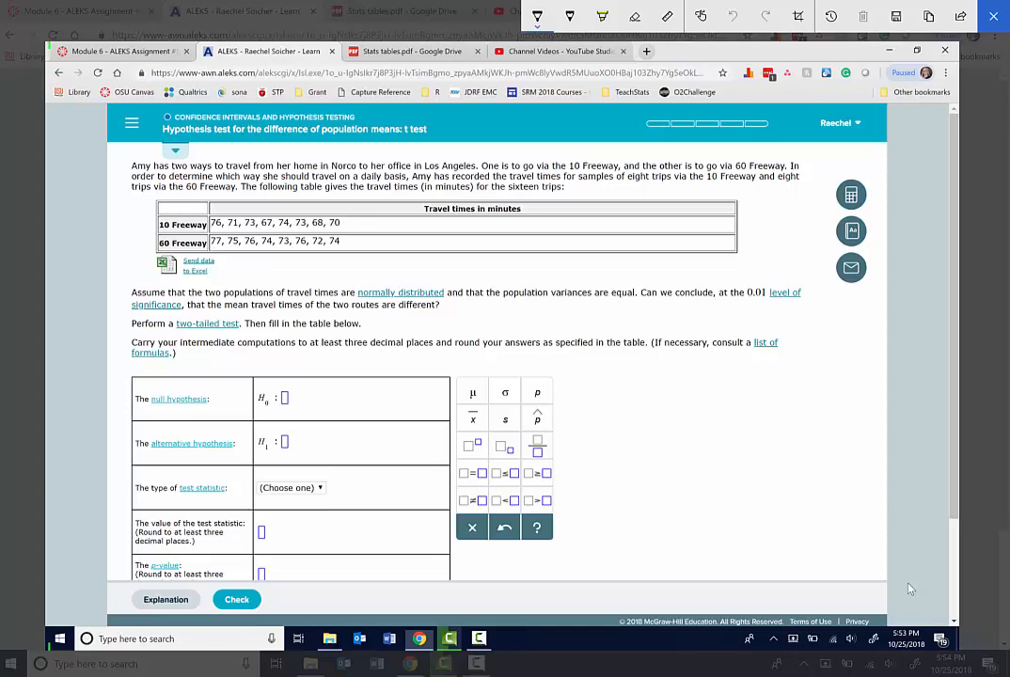
# Handwrite the pooled variance formula Sp² = ((n₁−1)²s₁² + (n₂−1)s₂²) / (n₁+n₂−2) in the blank area beside the answer table
pyautogui.moveTo(623, 365)
pyautogui.mouseDown()
pyautogui.moveTo(609, 384)
pyautogui.moveTo(633, 400)
pyautogui.mouseUp()
pyautogui.moveTo(628, 379)
pyautogui.mouseDown()
pyautogui.moveTo(645, 378)
pyautogui.moveTo(632, 386)
pyautogui.mouseUp()
pyautogui.moveTo(639, 362); pyautogui.dragTo(667, 378)
pyautogui.moveTo(657, 386); pyautogui.dragTo(696, 375)
pyautogui.moveTo(701, 363)
pyautogui.mouseDown()
pyautogui.moveTo(701, 376)
pyautogui.moveTo(713, 368)
pyautogui.mouseUp()
pyautogui.moveTo(719, 354); pyautogui.dragTo(731, 373)
pyautogui.moveTo(739, 350)
pyautogui.mouseDown()
pyautogui.moveTo(753, 378)
pyautogui.moveTo(770, 382)
pyautogui.moveTo(776, 364)
pyautogui.moveTo(786, 378)
pyautogui.mouseUp()
pyautogui.moveTo(779, 370)
pyautogui.mouseDown()
pyautogui.moveTo(820, 383)
pyautogui.moveTo(828, 368)
pyautogui.moveTo(844, 382)
pyautogui.mouseUp()
pyautogui.moveTo(800, 354); pyautogui.dragTo(797, 382)
pyautogui.moveTo(858, 358)
pyautogui.mouseDown()
pyautogui.moveTo(851, 372)
pyautogui.moveTo(864, 384)
pyautogui.moveTo(873, 364)
pyautogui.mouseUp()
pyautogui.moveTo(691, 393); pyautogui.dragTo(867, 392)
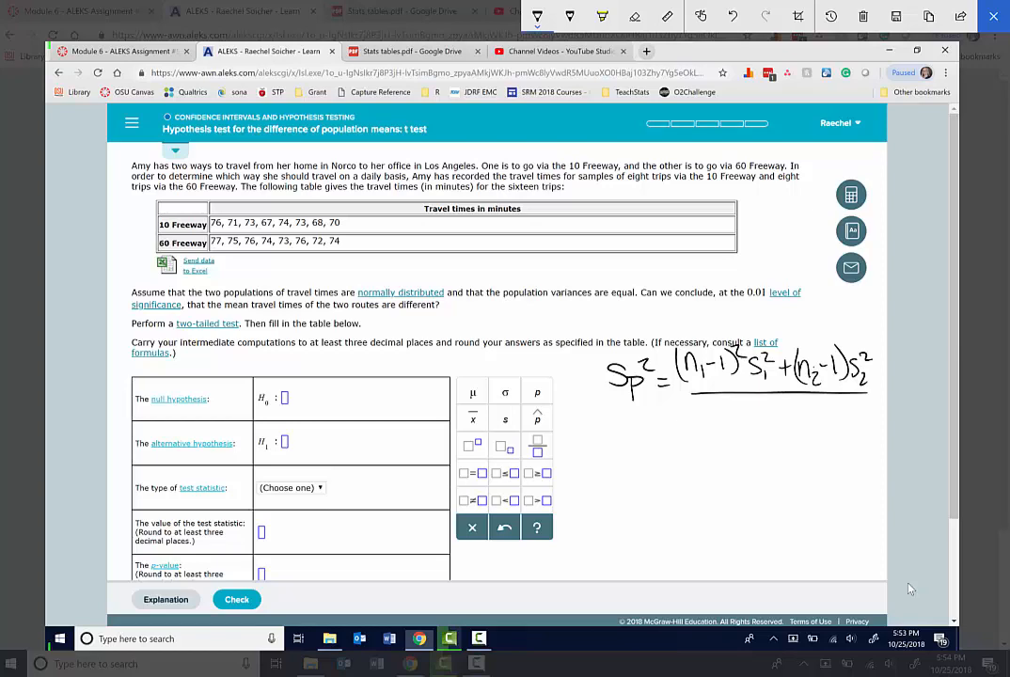
pyautogui.moveTo(734, 431); pyautogui.dragTo(773, 420)
pyautogui.moveTo(768, 414)
pyautogui.mouseDown()
pyautogui.moveTo(767, 426)
pyautogui.moveTo(800, 434)
pyautogui.moveTo(812, 418)
pyautogui.moveTo(836, 425)
pyautogui.mouseUp()
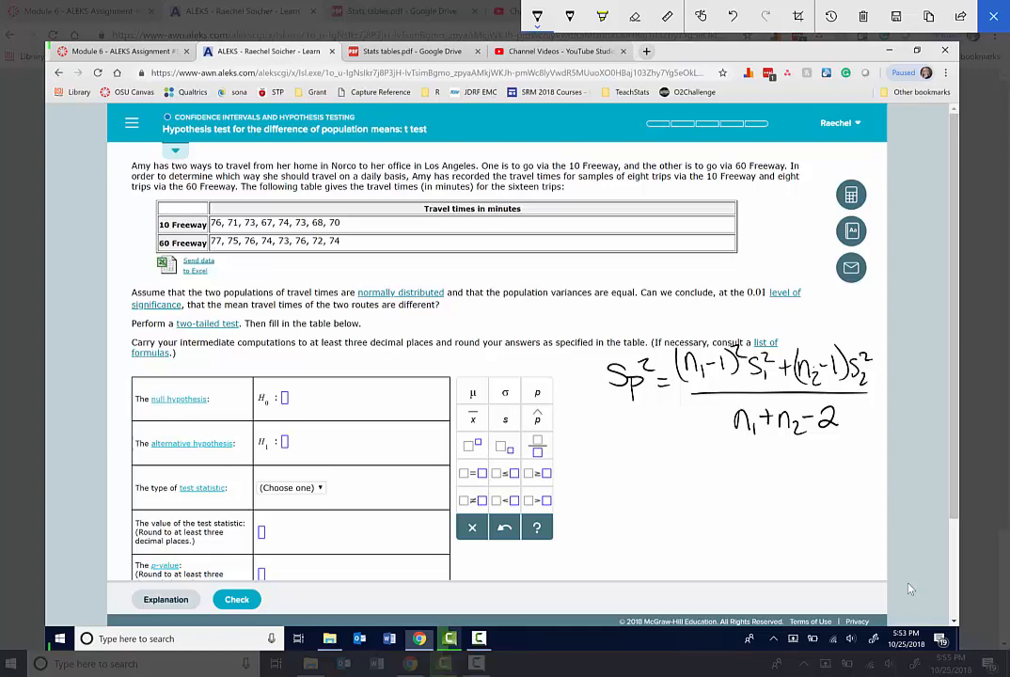
# Erase the whole handwritten pooled variance formula from the annotated screenshot
pyautogui.moveTo(651, 363)
pyautogui.mouseDown()
pyautogui.moveTo(632, 381)
pyautogui.moveTo(692, 367)
pyautogui.moveTo(788, 367)
pyautogui.moveTo(744, 421)
pyautogui.moveTo(820, 374)
pyautogui.moveTo(755, 430)
pyautogui.mouseUp()
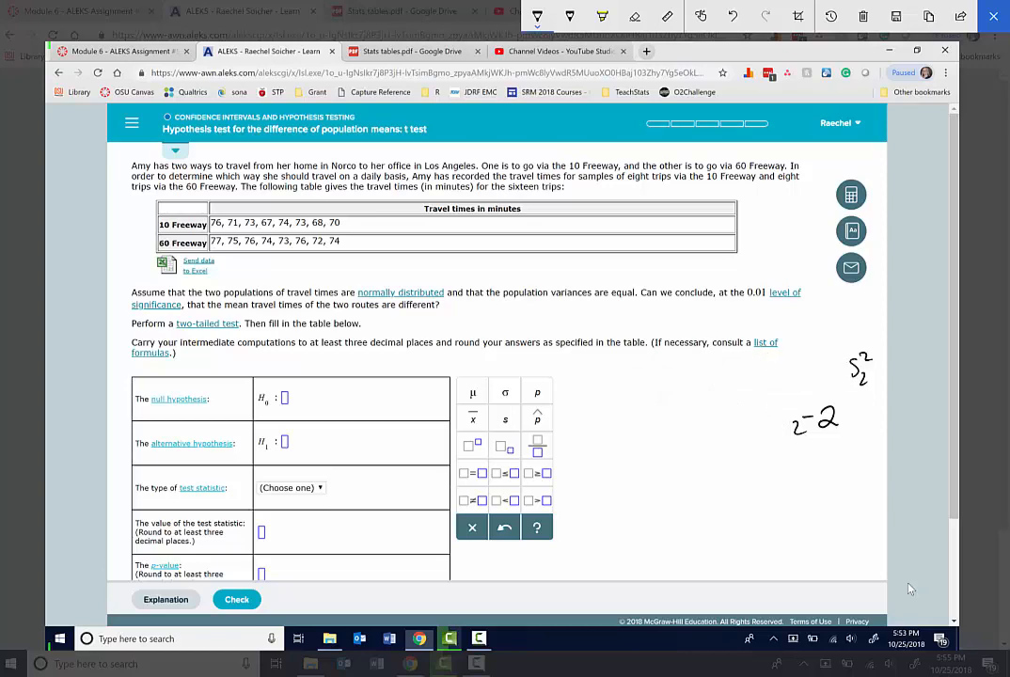
pyautogui.moveTo(865, 376)
pyautogui.mouseDown()
pyautogui.moveTo(863, 357)
pyautogui.moveTo(827, 419)
pyautogui.moveTo(797, 425)
pyautogui.mouseUp()
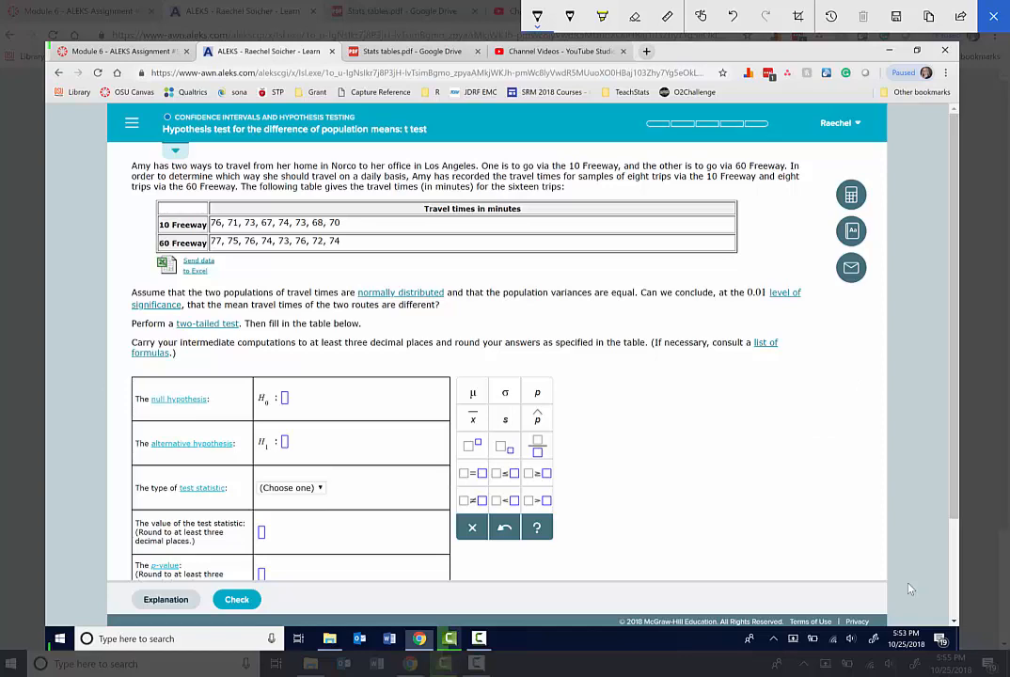
# Handwrite the general test statistic as the fraction "obs − exp" over "uncertainty" beside the answer table
pyautogui.moveTo(637, 363)
pyautogui.mouseDown()
pyautogui.moveTo(625, 376)
pyautogui.moveTo(638, 363)
pyautogui.mouseUp()
pyautogui.moveTo(649, 358)
pyautogui.mouseDown()
pyautogui.moveTo(649, 381)
pyautogui.moveTo(662, 374)
pyautogui.mouseUp()
pyautogui.moveTo(673, 367); pyautogui.dragTo(663, 380)
pyautogui.moveTo(682, 371); pyautogui.dragTo(741, 385)
pyautogui.moveTo(741, 367)
pyautogui.mouseDown()
pyautogui.moveTo(726, 386)
pyautogui.moveTo(753, 390)
pyautogui.mouseUp()
pyautogui.moveTo(753, 363); pyautogui.dragTo(755, 376)
pyautogui.moveTo(616, 394); pyautogui.dragTo(790, 387)
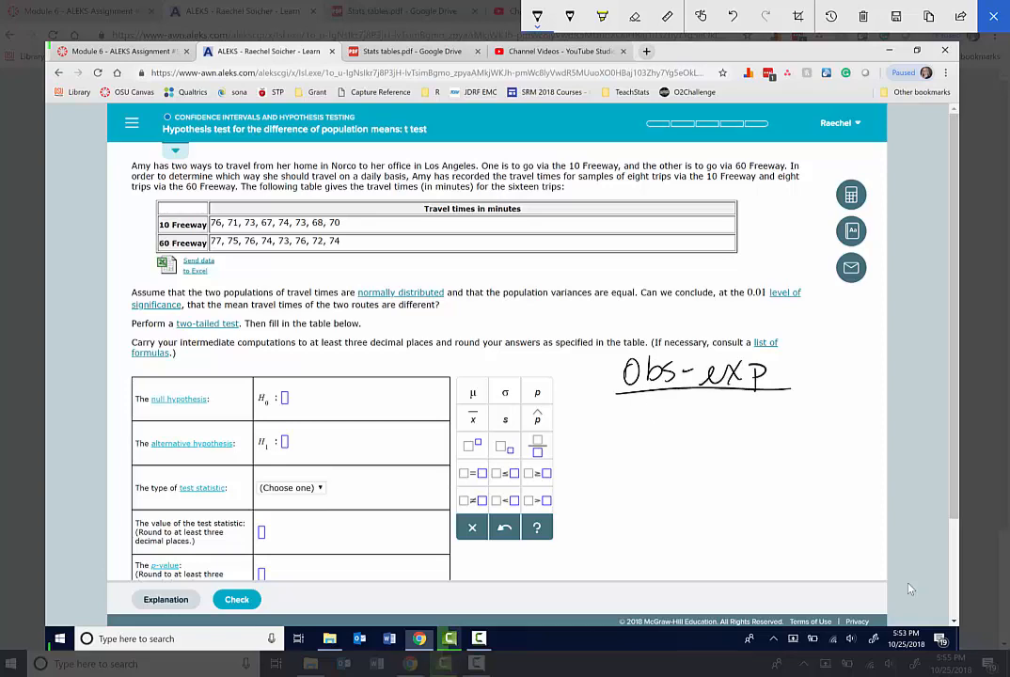
pyautogui.moveTo(647, 402); pyautogui.dragTo(682, 414)
pyautogui.moveTo(694, 408)
pyautogui.mouseDown()
pyautogui.moveTo(779, 410)
pyautogui.moveTo(777, 431)
pyautogui.mouseUp()
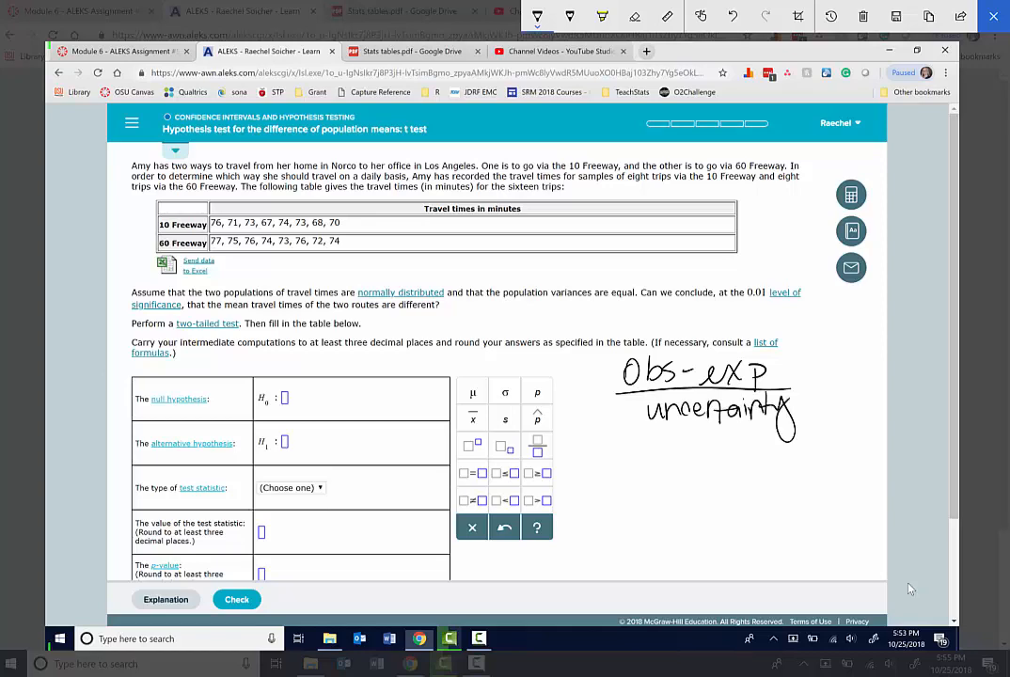
# Handwrite the one-sample formula t = (x̄ − μ) / (s/√n) below the "obs − exp" fraction
pyautogui.moveTo(594, 442)
pyautogui.mouseDown()
pyautogui.moveTo(601, 475)
pyautogui.moveTo(603, 454)
pyautogui.moveTo(618, 449)
pyautogui.mouseUp()
pyautogui.moveTo(611, 458); pyautogui.dragTo(619, 458)
pyautogui.moveTo(637, 448)
pyautogui.mouseDown()
pyautogui.moveTo(652, 471)
pyautogui.moveTo(636, 471)
pyautogui.mouseUp()
pyautogui.moveTo(635, 442)
pyautogui.mouseDown()
pyautogui.moveTo(685, 471)
pyautogui.moveTo(708, 470)
pyautogui.mouseUp()
pyautogui.moveTo(628, 479); pyautogui.dragTo(721, 479)
pyautogui.moveTo(661, 487)
pyautogui.mouseDown()
pyautogui.moveTo(671, 485)
pyautogui.moveTo(661, 500)
pyautogui.moveTo(703, 501)
pyautogui.mouseUp()
pyautogui.moveTo(637, 524)
pyautogui.mouseDown()
pyautogui.moveTo(679, 513)
pyautogui.moveTo(678, 534)
pyautogui.mouseUp()
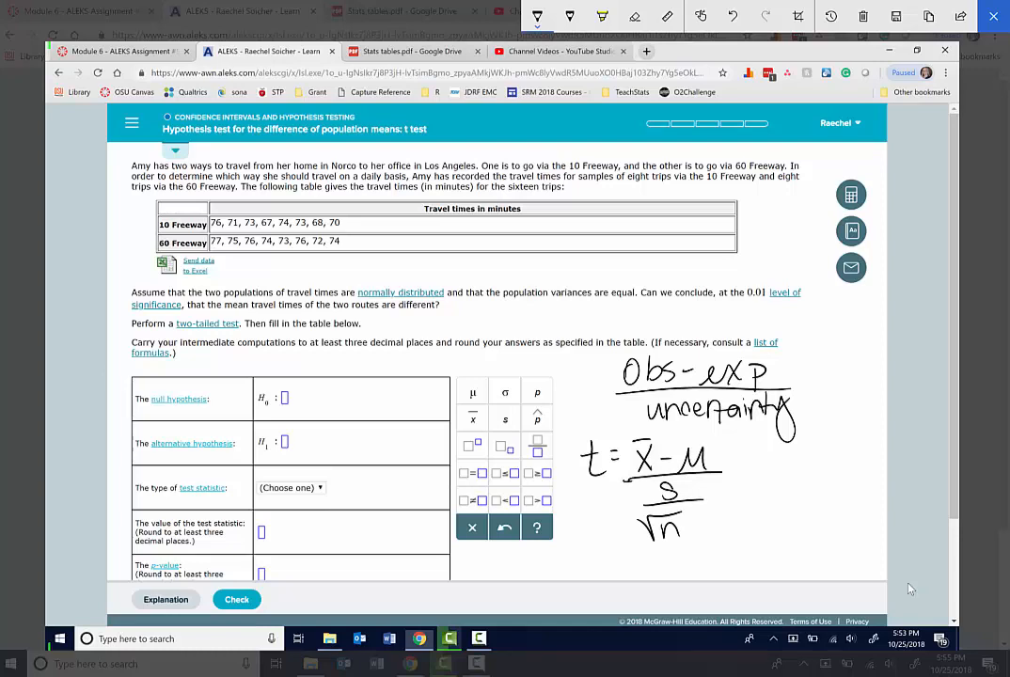
# Circle x̄ and μ in the t formula and link them by lines to handwritten (x̄₁ − x̄₂) and (μ₁ − μ₂)
pyautogui.moveTo(647, 425)
pyautogui.mouseDown()
pyautogui.moveTo(662, 461)
pyautogui.moveTo(628, 429)
pyautogui.mouseUp()
pyautogui.moveTo(572, 328); pyautogui.dragTo(641, 420)
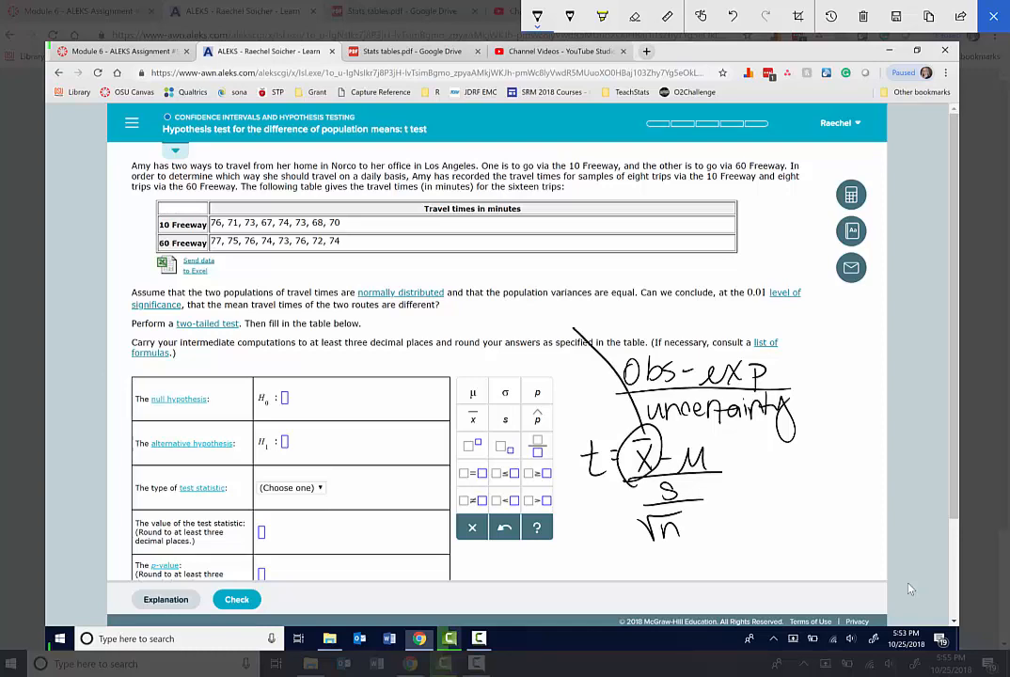
pyautogui.moveTo(479, 307)
pyautogui.mouseDown()
pyautogui.moveTo(494, 323)
pyautogui.moveTo(478, 325)
pyautogui.moveTo(496, 301)
pyautogui.moveTo(502, 332)
pyautogui.moveTo(520, 316)
pyautogui.moveTo(544, 326)
pyautogui.mouseUp()
pyautogui.moveTo(542, 304)
pyautogui.mouseDown()
pyautogui.moveTo(526, 328)
pyautogui.moveTo(545, 300)
pyautogui.mouseUp()
pyautogui.moveTo(542, 318)
pyautogui.mouseDown()
pyautogui.moveTo(548, 333)
pyautogui.moveTo(561, 331)
pyautogui.mouseUp()
pyautogui.moveTo(553, 288); pyautogui.dragTo(561, 334)
pyautogui.moveTo(471, 288); pyautogui.dragTo(467, 341)
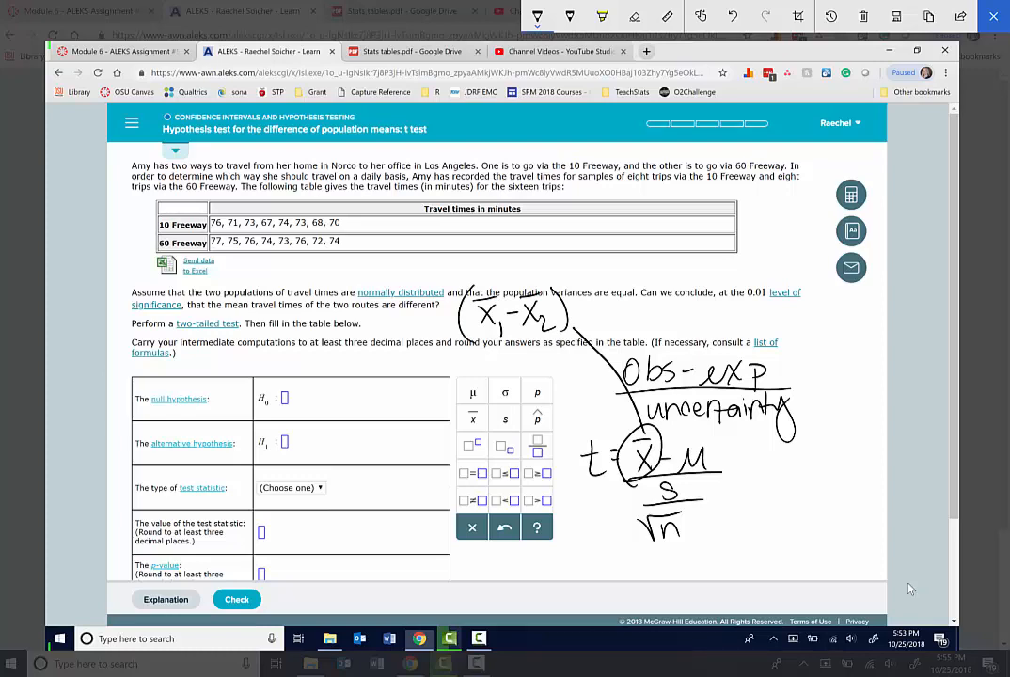
pyautogui.moveTo(701, 440)
pyautogui.mouseDown()
pyautogui.moveTo(681, 443)
pyautogui.moveTo(676, 306)
pyautogui.moveTo(656, 287)
pyautogui.moveTo(707, 280)
pyautogui.moveTo(726, 303)
pyautogui.mouseUp()
pyautogui.moveTo(625, 264); pyautogui.dragTo(621, 313)
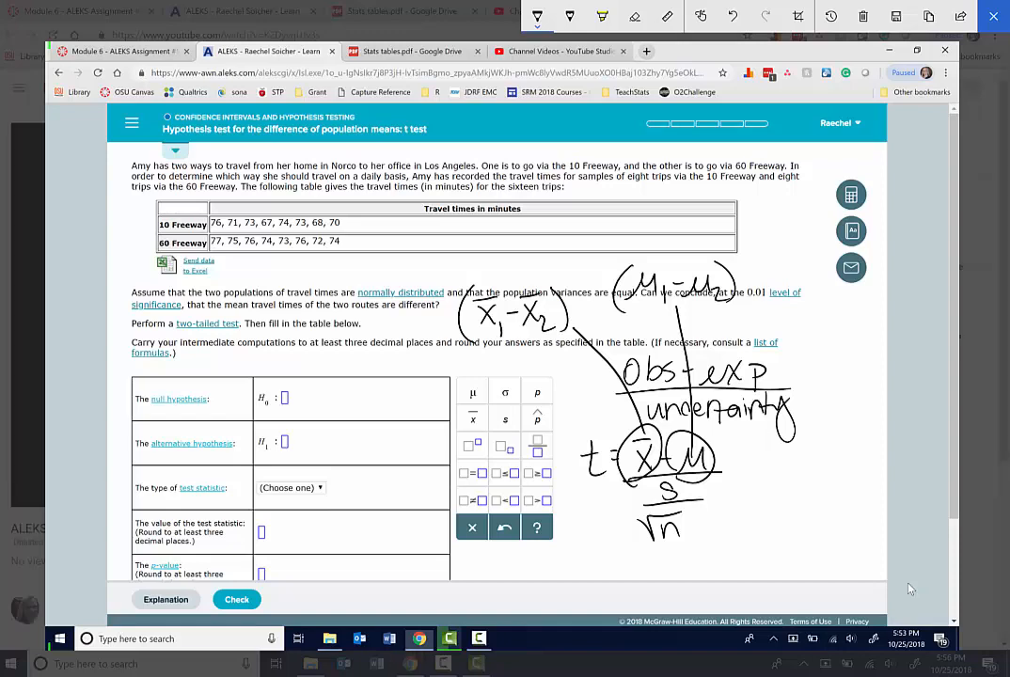
# Circle s/√n in the t formula and draw an arrow from it to a handwritten square-root term for the two-sample uncertainty
pyautogui.moveTo(662, 481); pyautogui.dragTo(657, 484)
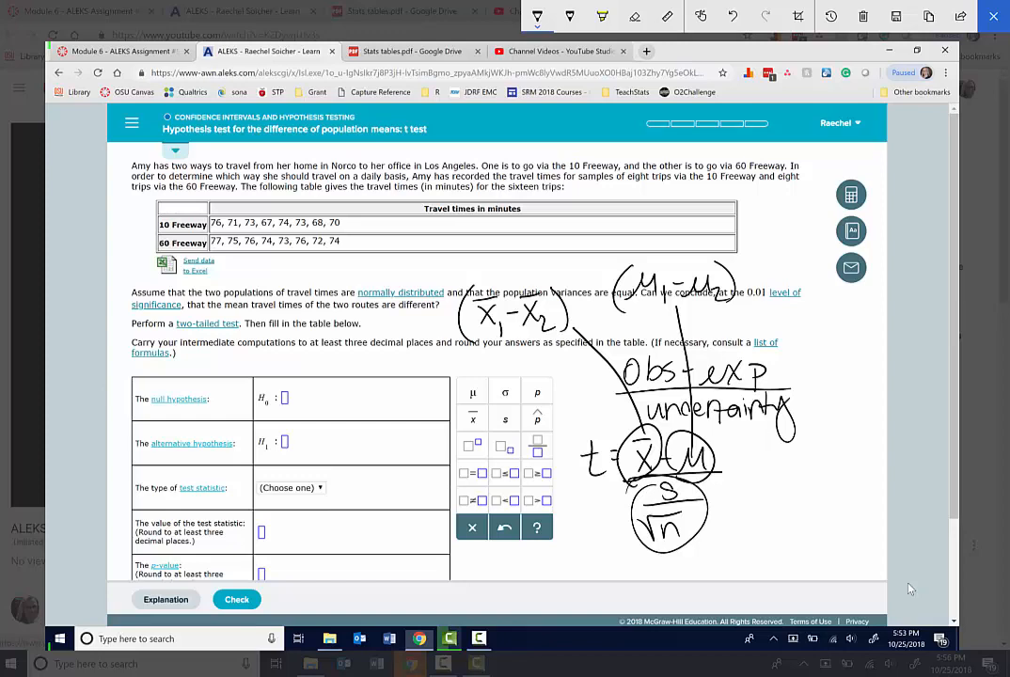
pyautogui.moveTo(713, 506)
pyautogui.mouseDown()
pyautogui.moveTo(734, 508)
pyautogui.moveTo(751, 455)
pyautogui.moveTo(830, 459)
pyautogui.mouseUp()
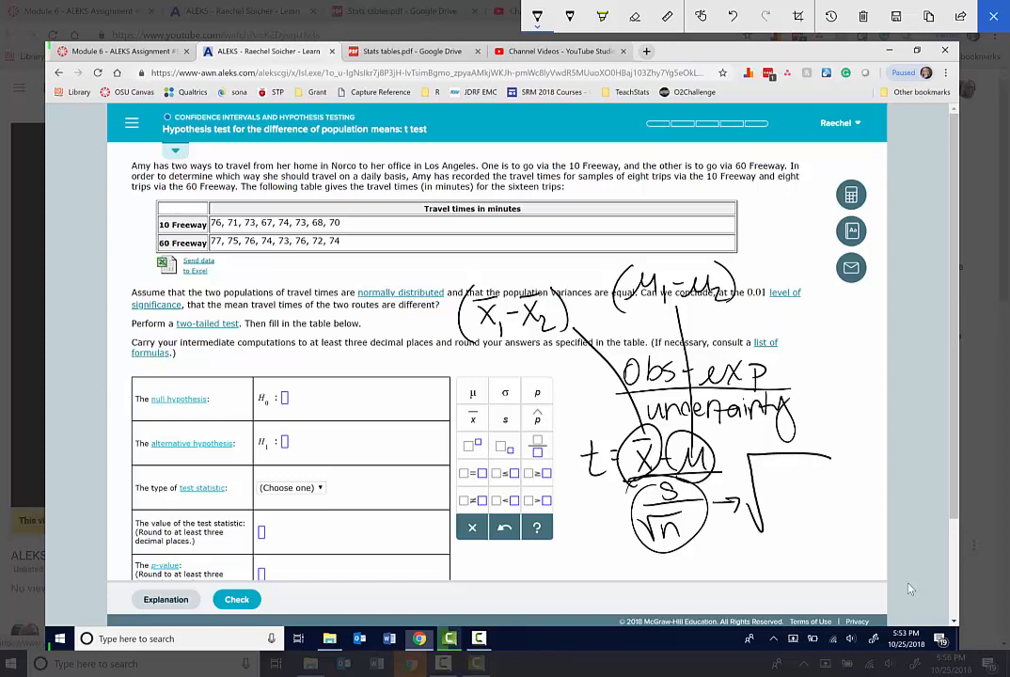
pyautogui.moveTo(764, 492)
pyautogui.mouseDown()
pyautogui.moveTo(770, 512)
pyautogui.moveTo(760, 515)
pyautogui.mouseUp()
pyautogui.moveTo(773, 505)
pyautogui.mouseDown()
pyautogui.moveTo(775, 522)
pyautogui.moveTo(781, 491)
pyautogui.moveTo(795, 530)
pyautogui.mouseUp()
pyautogui.moveTo(796, 478)
pyautogui.mouseDown()
pyautogui.moveTo(798, 517)
pyautogui.moveTo(810, 497)
pyautogui.mouseUp()
pyautogui.moveTo(806, 491); pyautogui.dragTo(823, 489)
pyautogui.moveTo(817, 491)
pyautogui.mouseDown()
pyautogui.moveTo(829, 490)
pyautogui.moveTo(828, 515)
pyautogui.moveTo(839, 520)
pyautogui.mouseUp()
pyautogui.moveTo(843, 476); pyautogui.dragTo(844, 527)
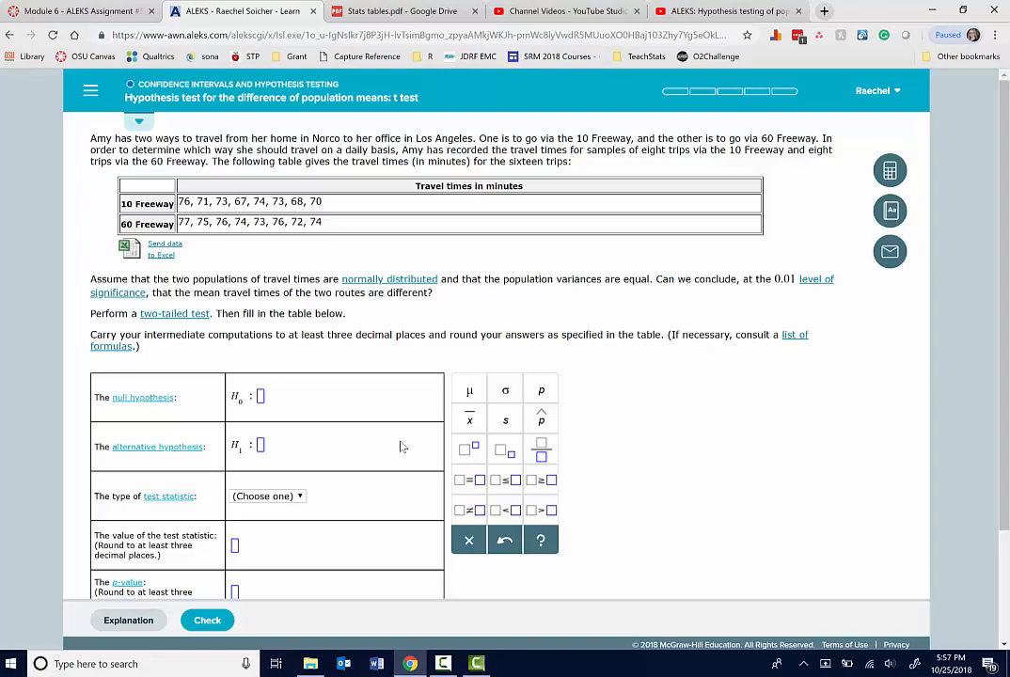
# Enter the null hypothesis H₀ as μ₁ − μ₂ = 0
pyautogui.click(470, 396)
pyautogui.click(508, 456)
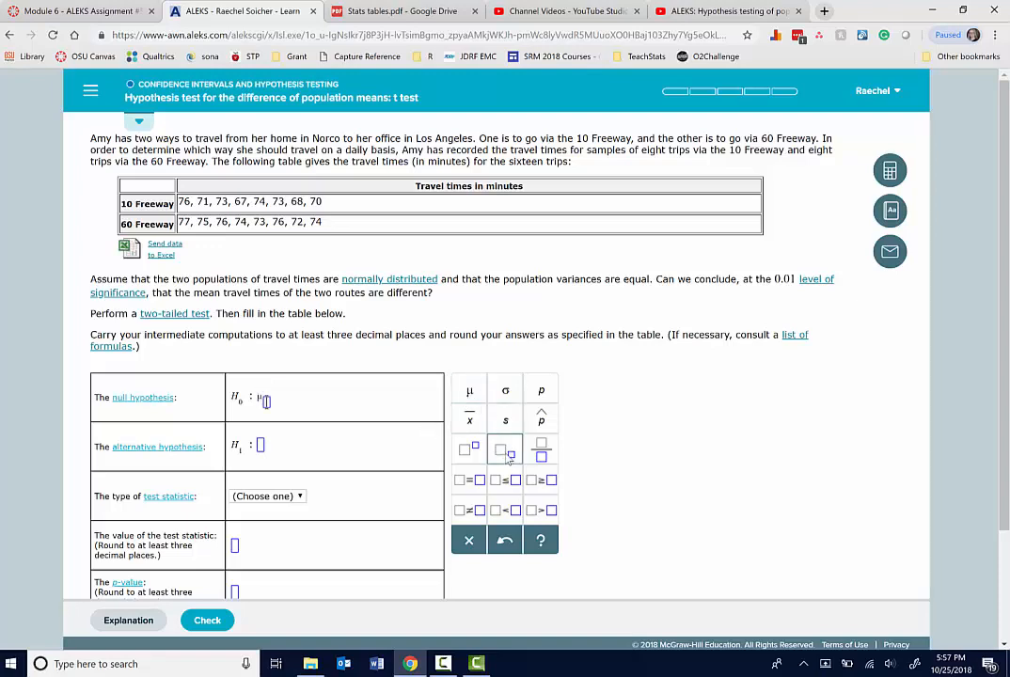
pyautogui.write('1-')
pyautogui.press('BackSpace')
pyautogui.write('-')
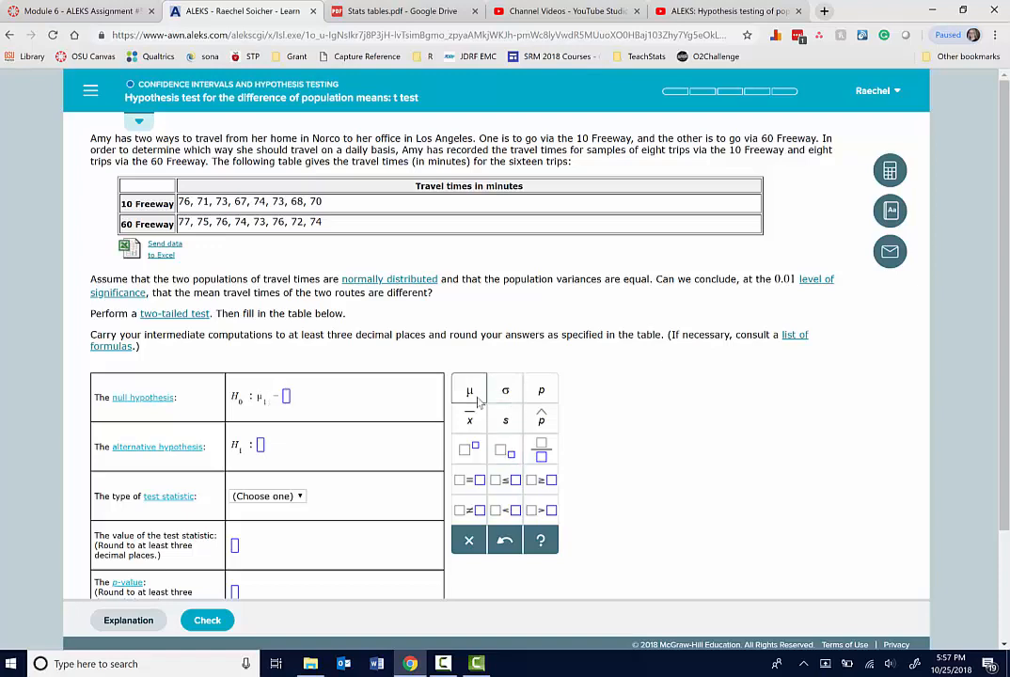
pyautogui.click(478, 401)
pyautogui.click(505, 453)
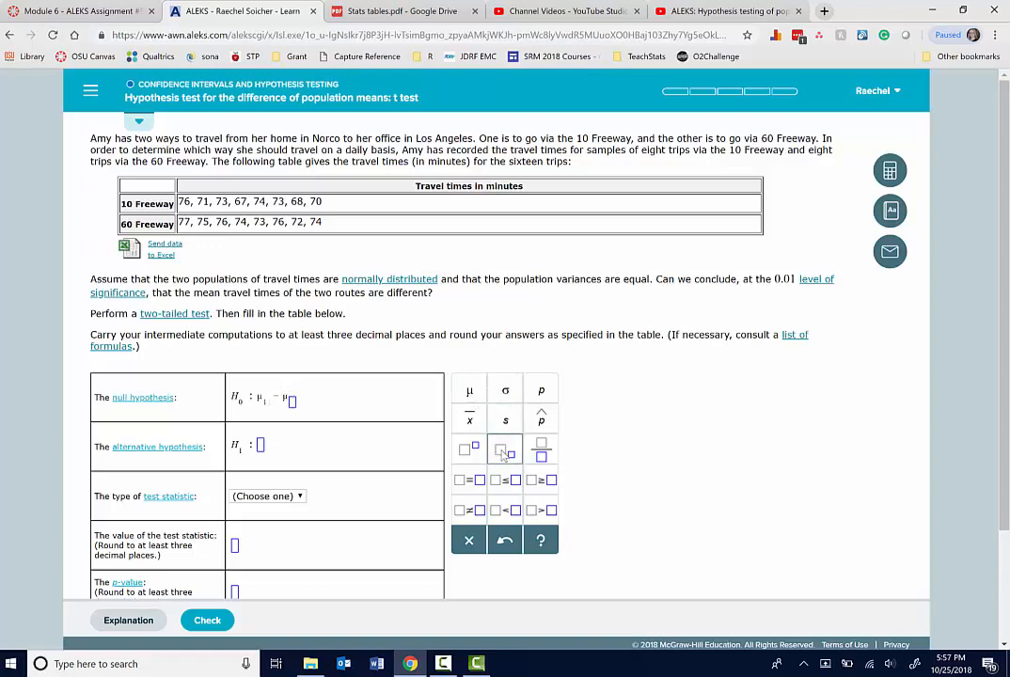
pyautogui.write('2')
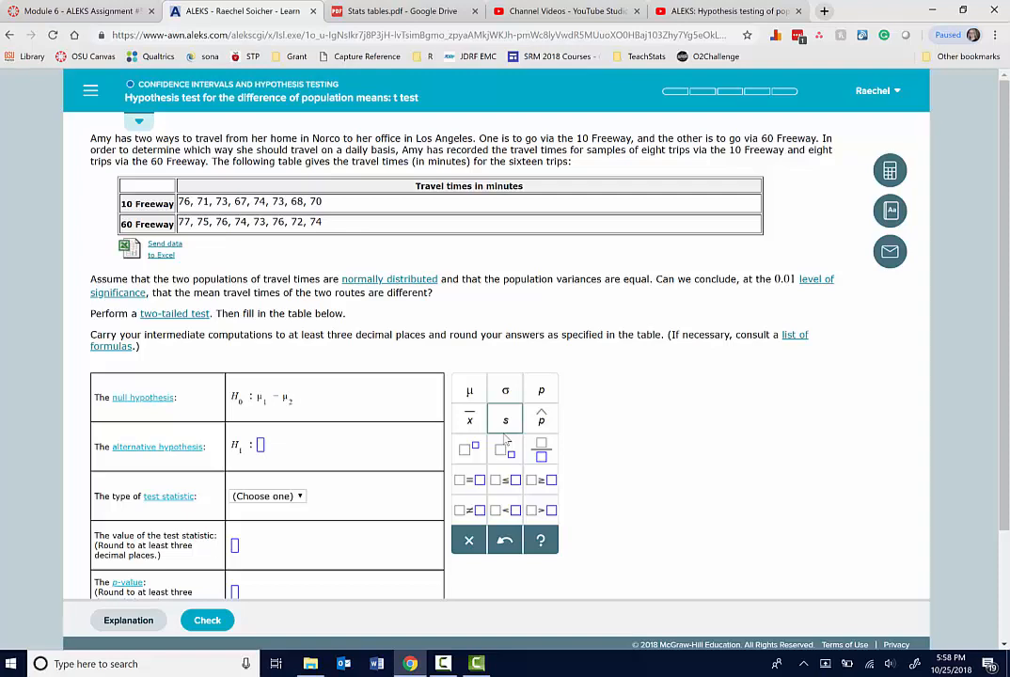
pyautogui.scroll(-1, 505, 437)
pyautogui.scroll(-2, 505, 437)
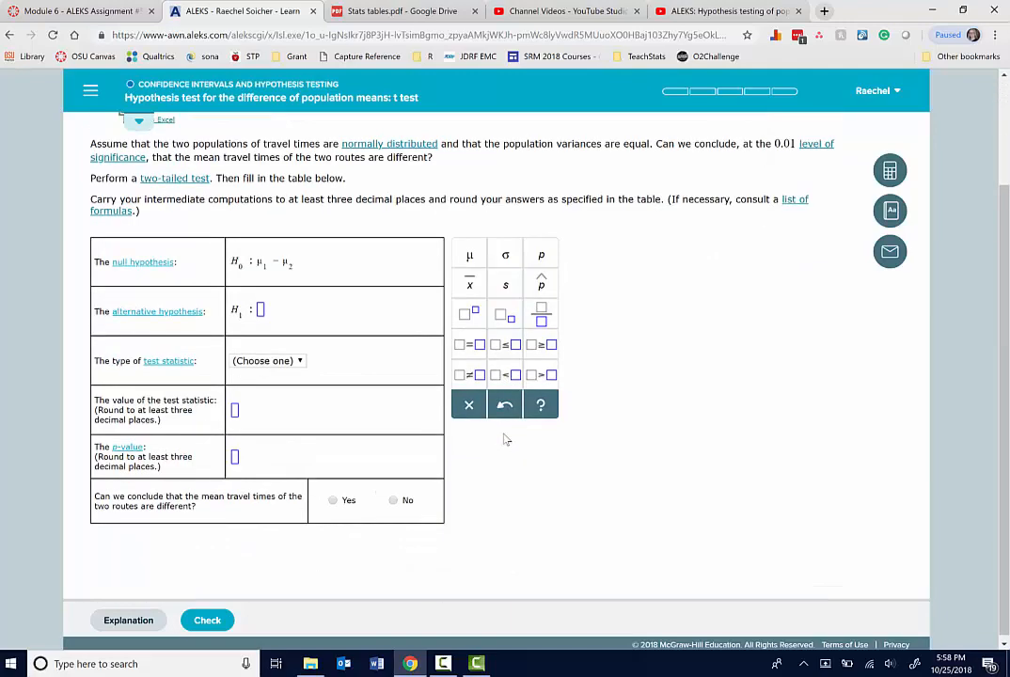
pyautogui.scroll(2, 505, 437)
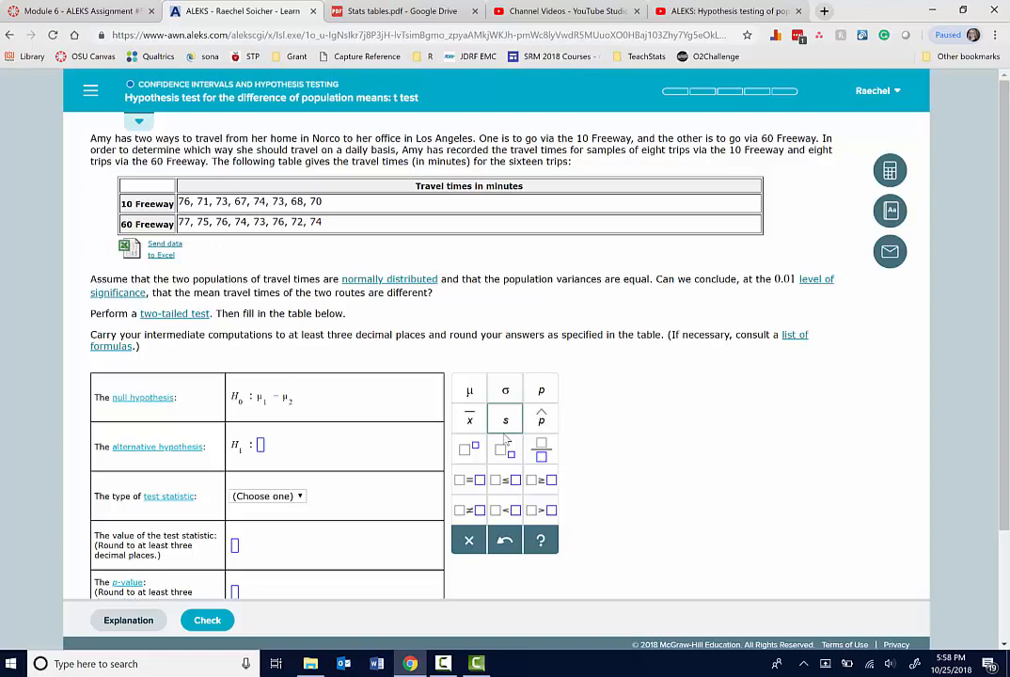
pyautogui.click(477, 481)
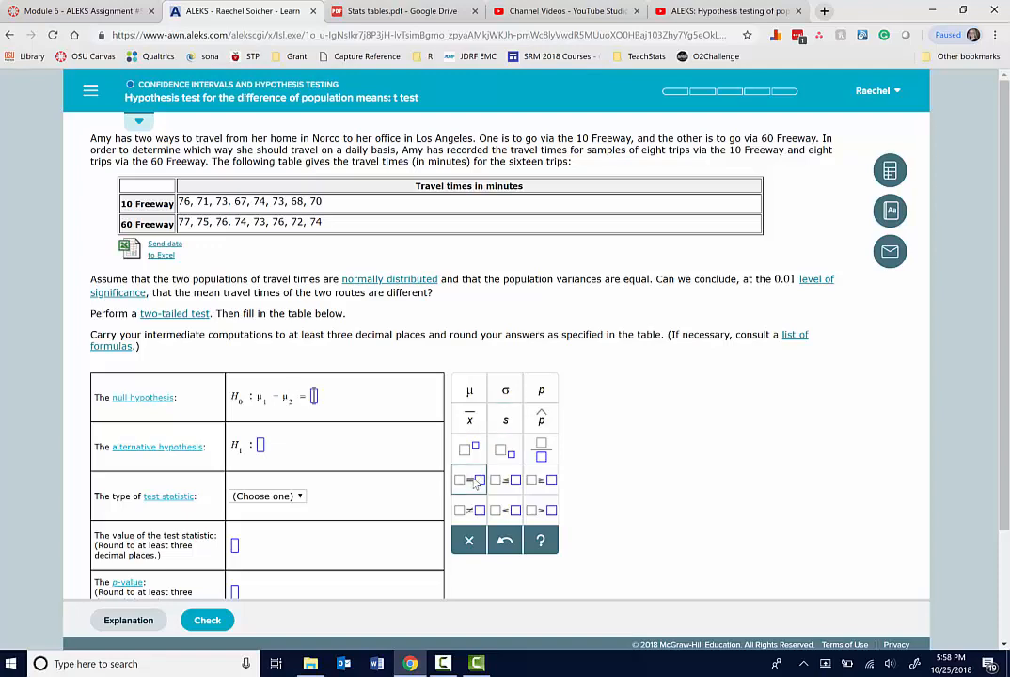
pyautogui.write('0')
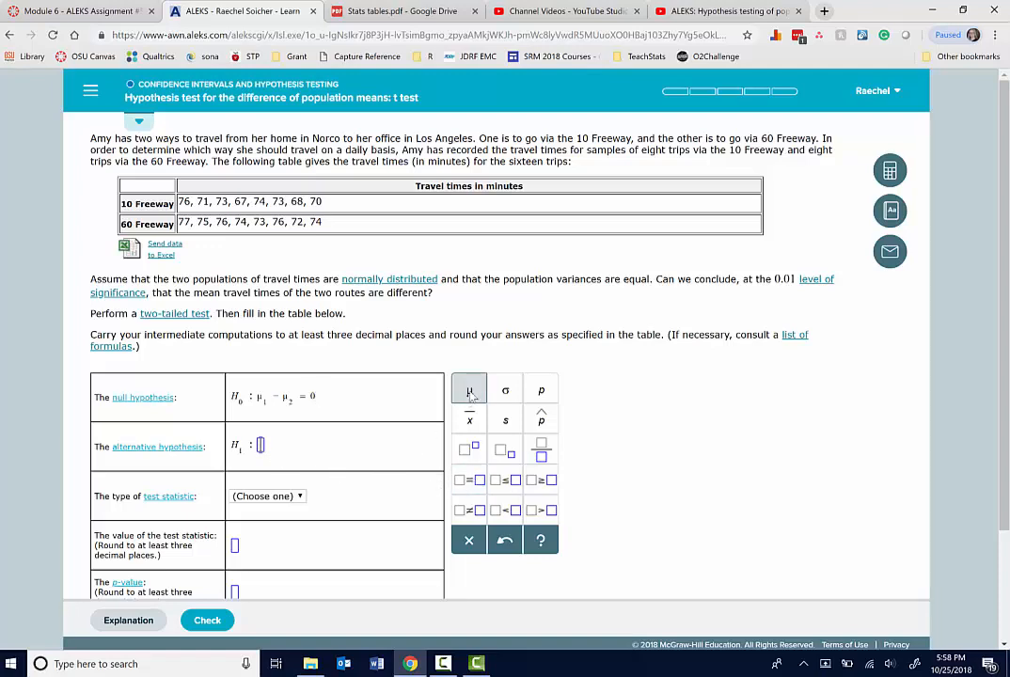
# Enter the alternative hypothesis H₁ as μ₁ − μ₂ ≠ 0
pyautogui.click(469, 390)
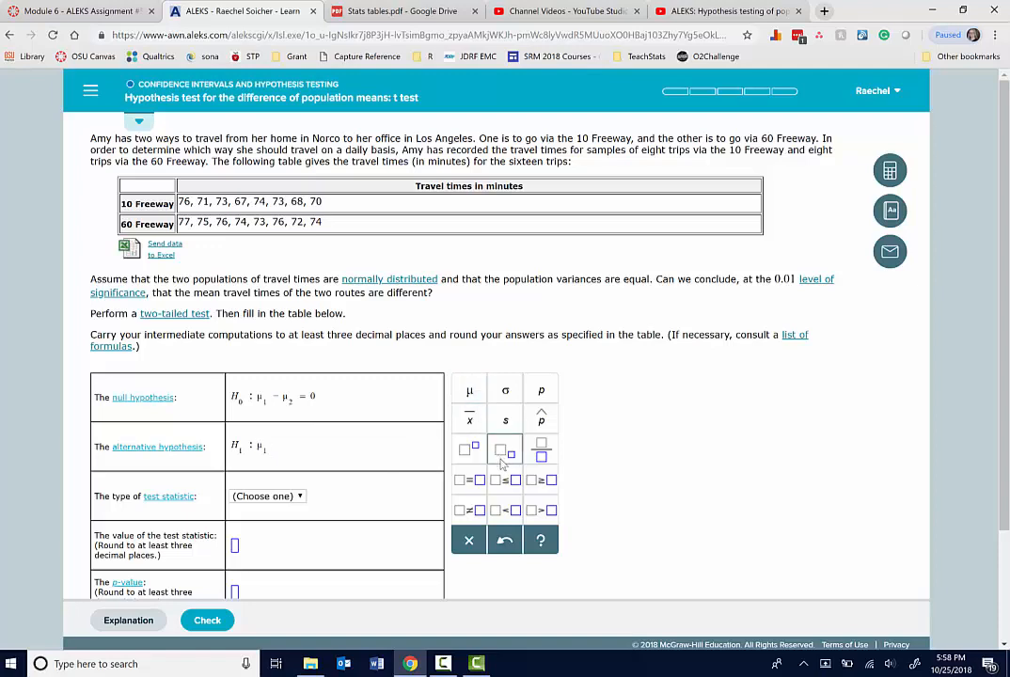
pyautogui.click(504, 453)
pyautogui.write('1')
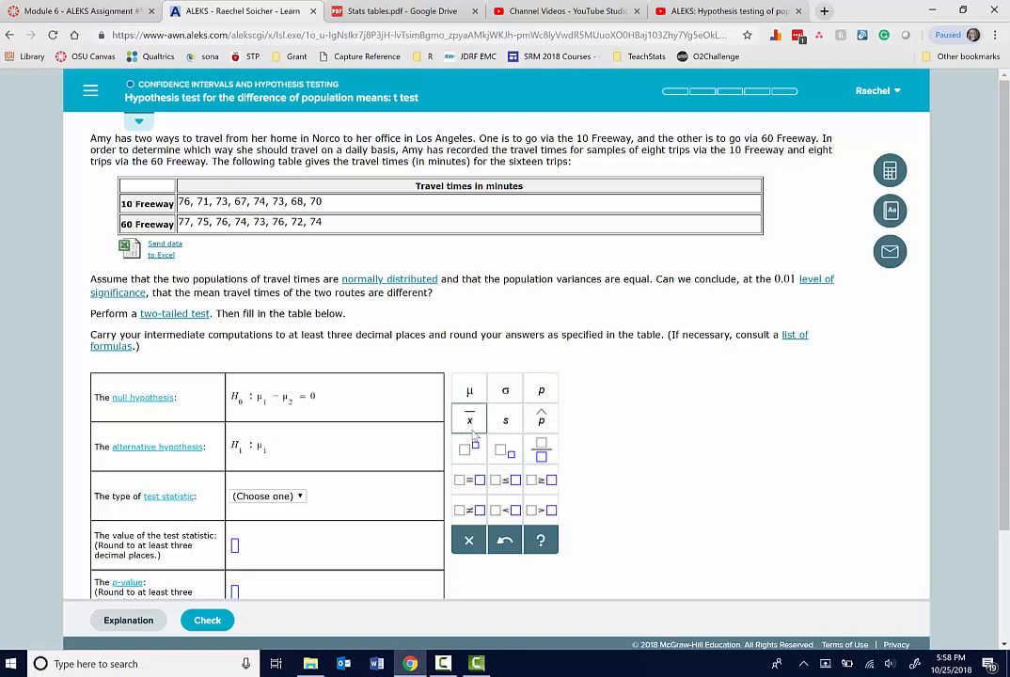
pyautogui.write('-')
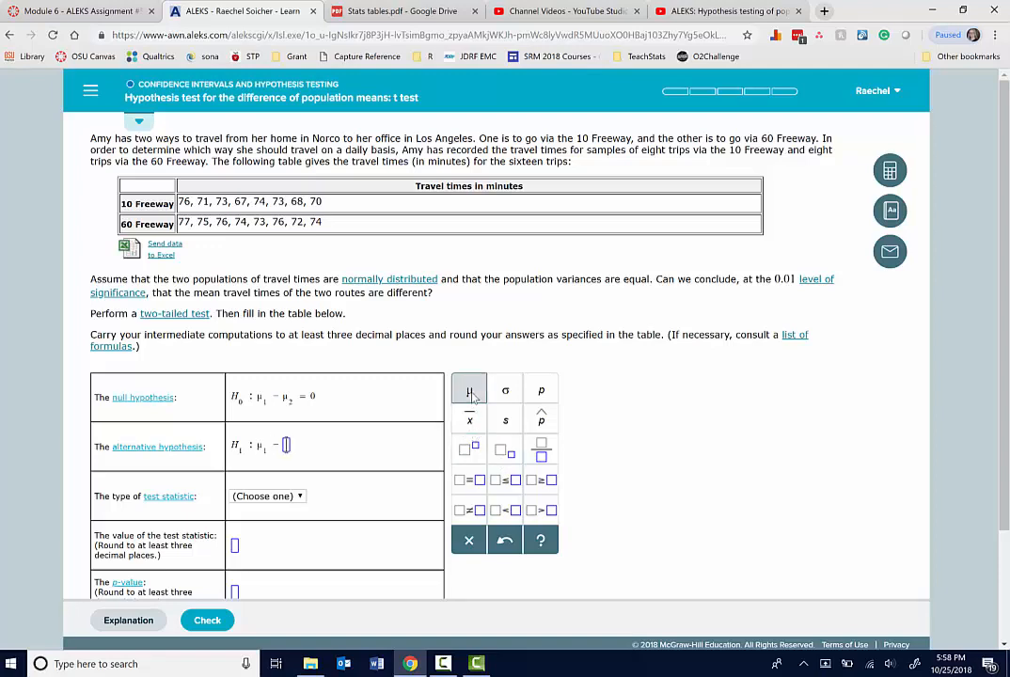
pyautogui.click(470, 391)
pyautogui.click(505, 450)
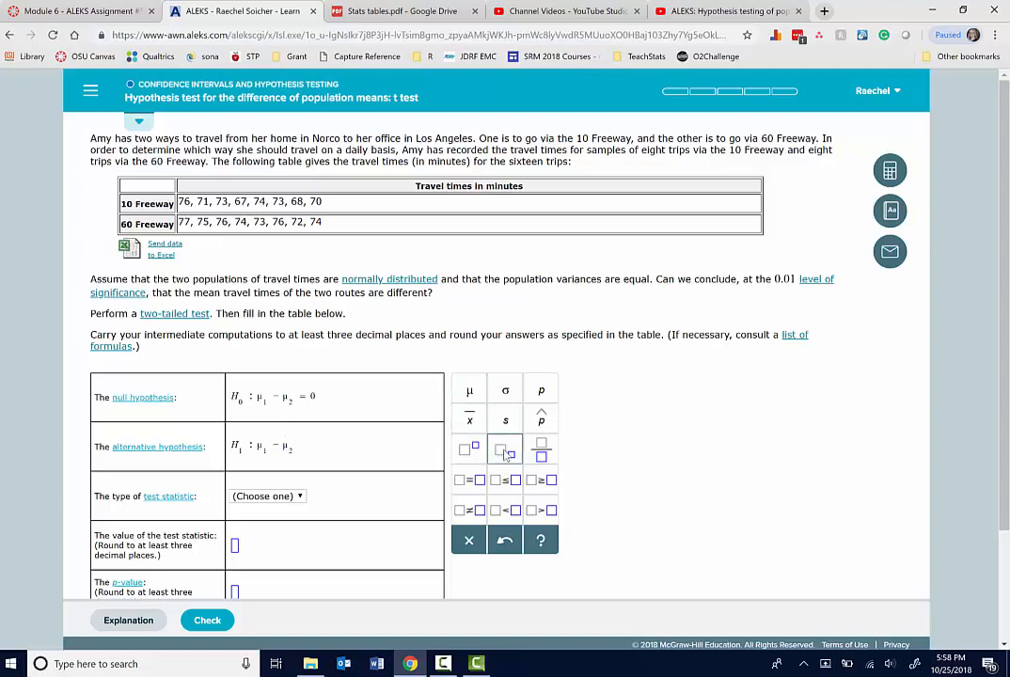
pyautogui.write('2')
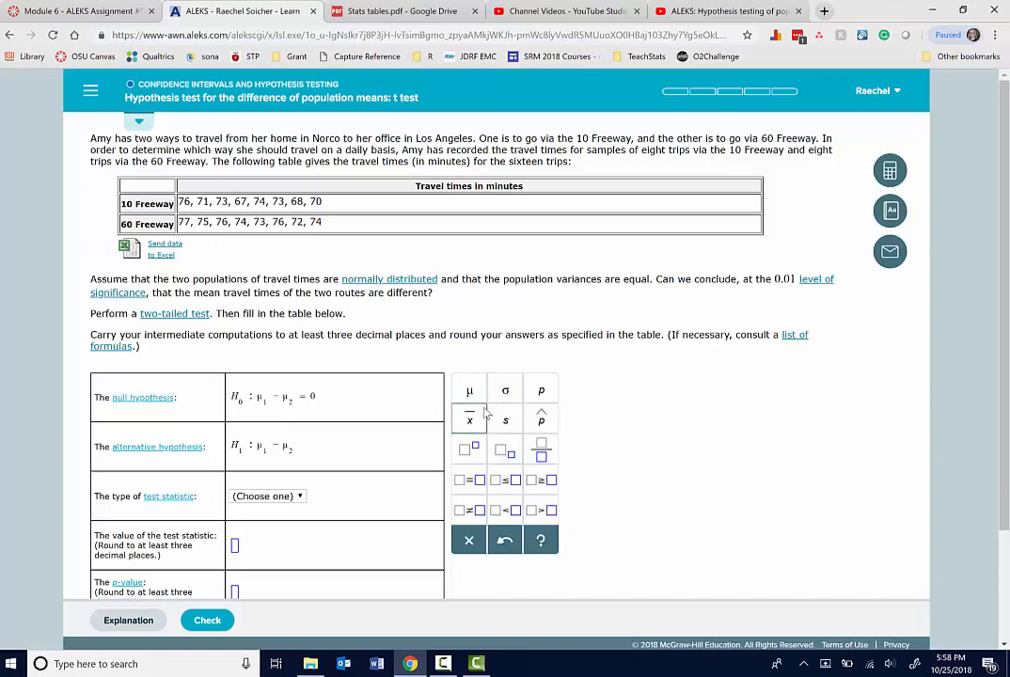
pyautogui.press('Right')
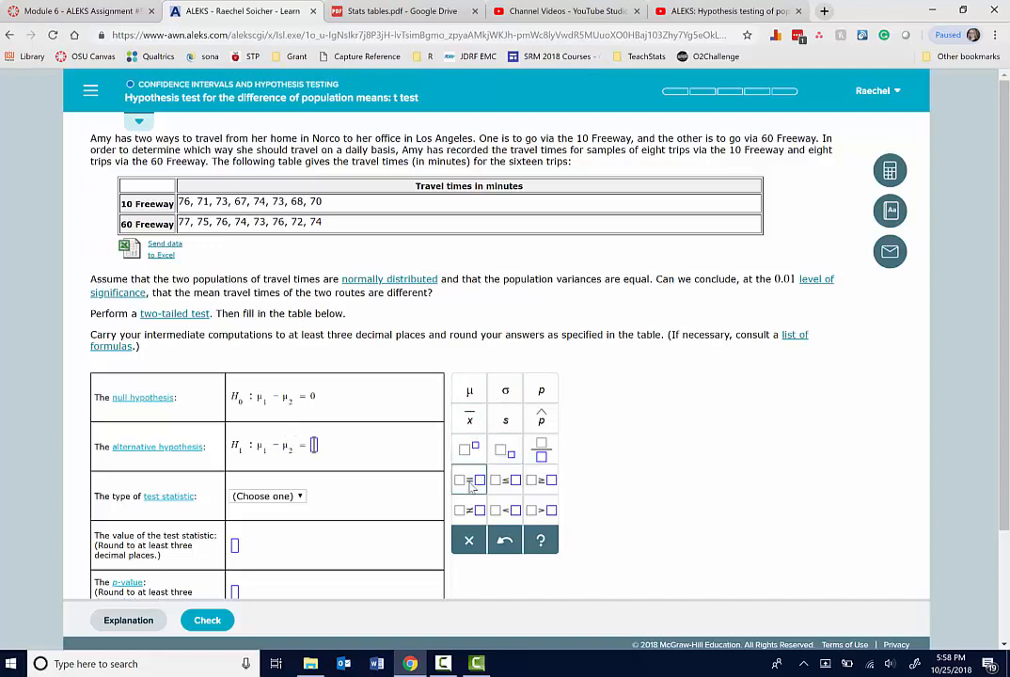
pyautogui.click(469, 511)
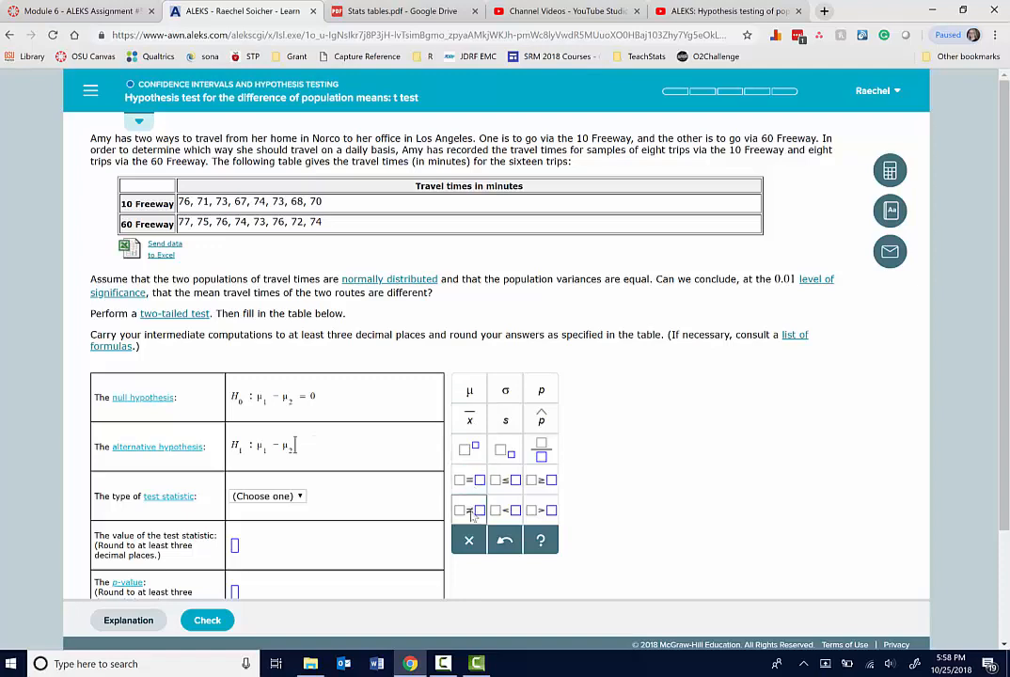
pyautogui.write('0')
# Choose t as the type of test statistic and enter 14 degrees of freedom
pyautogui.click(257, 503)
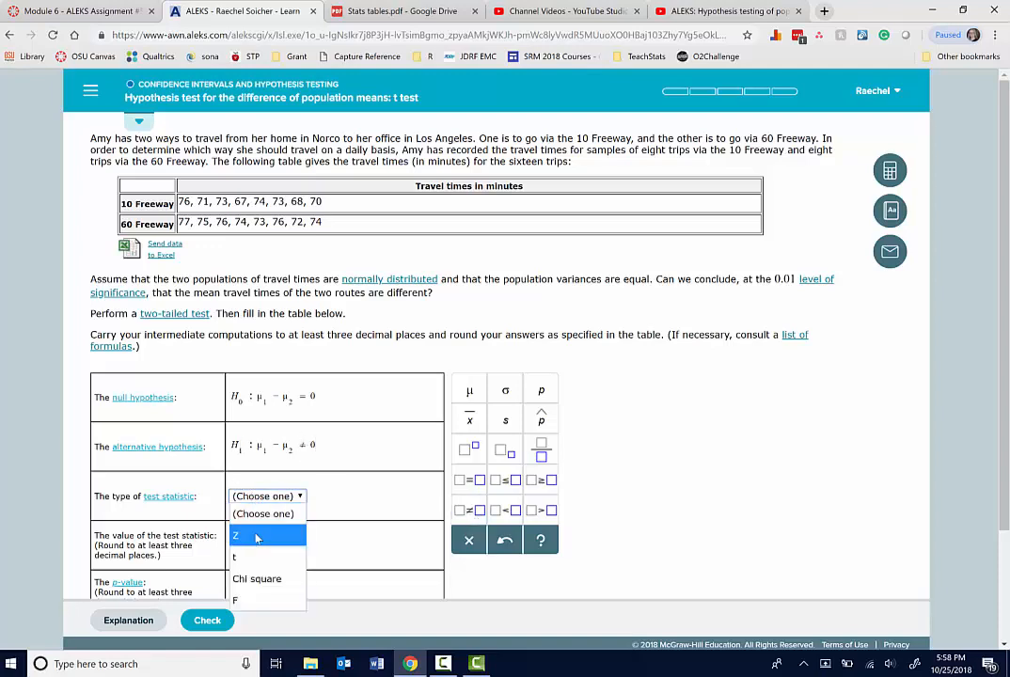
pyautogui.click(256, 562)
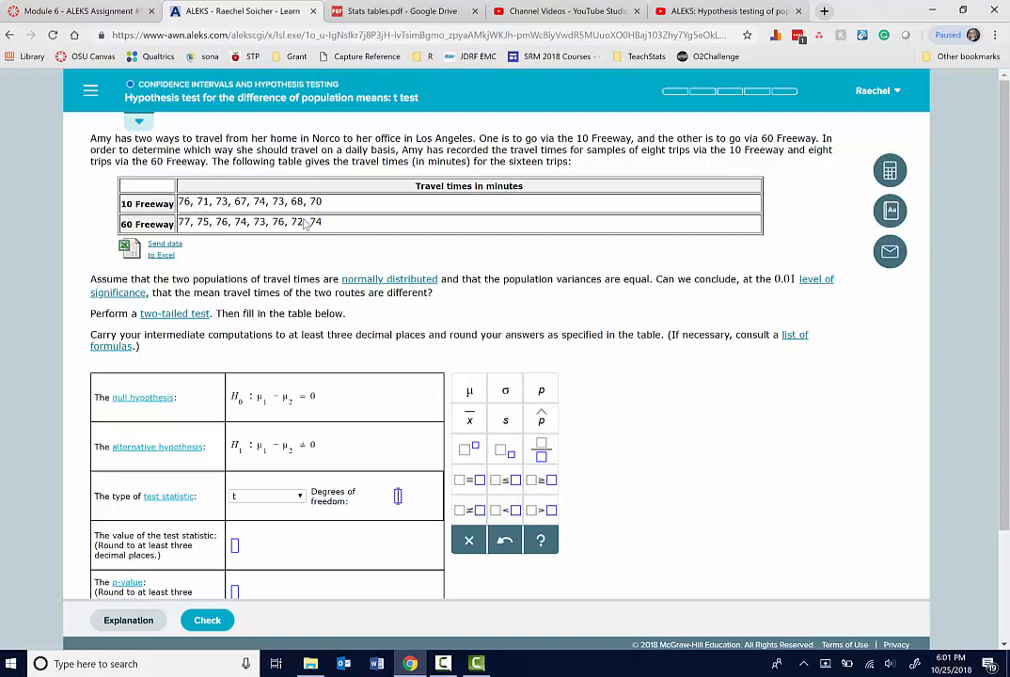
pyautogui.write('14')
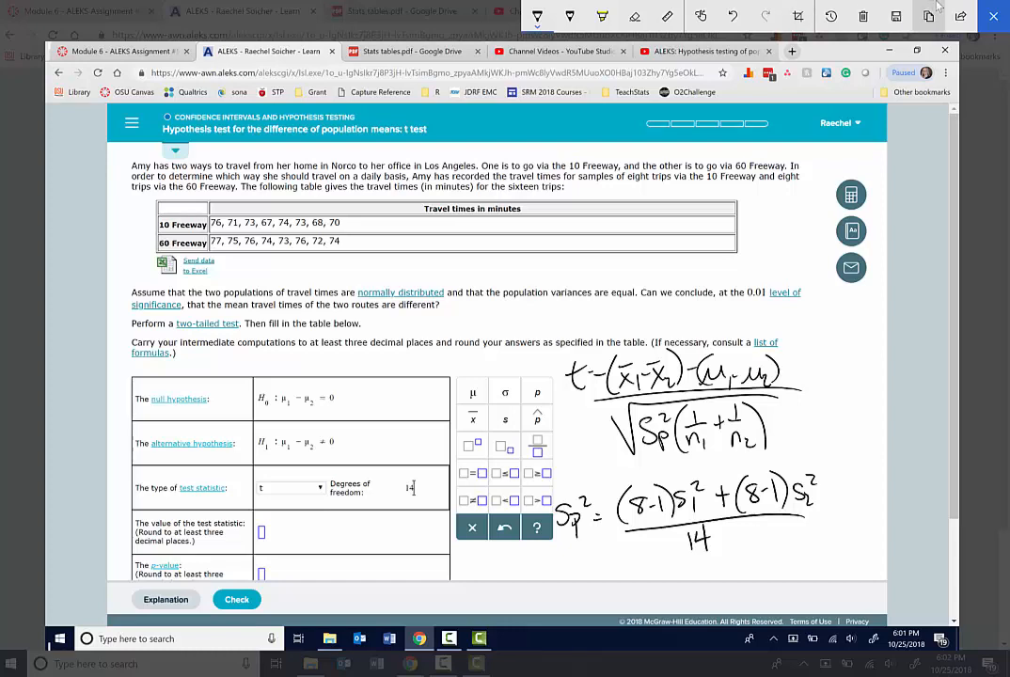
# Close the annotated screenshot, save the travel-time data as data_2045316665.csv, and open the file in Excel
pyautogui.click(993, 16)
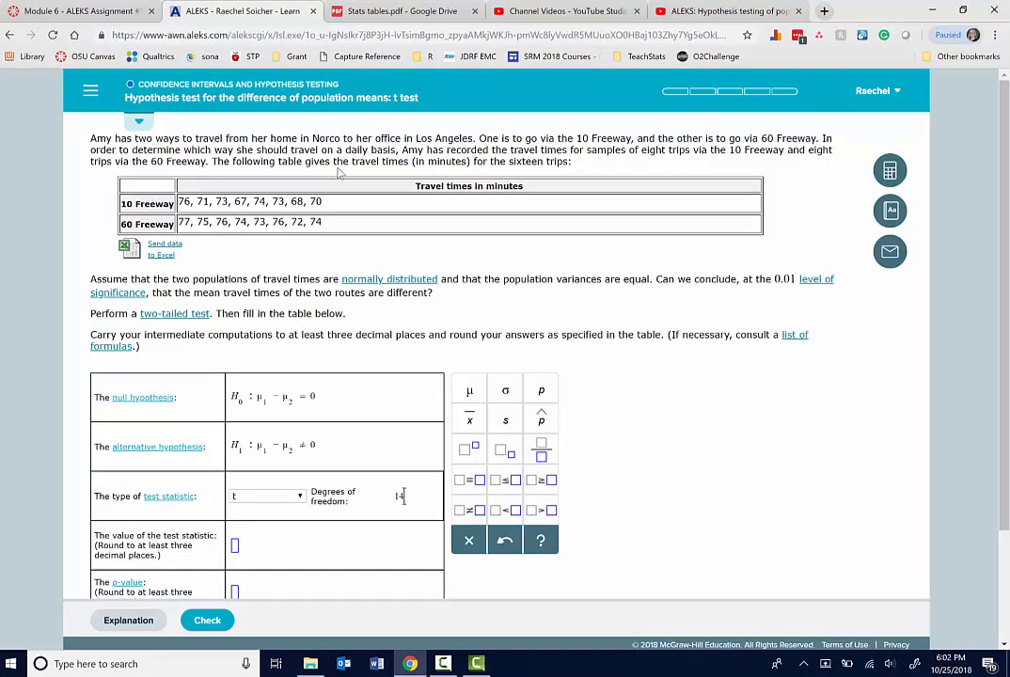
pyautogui.click(163, 250)
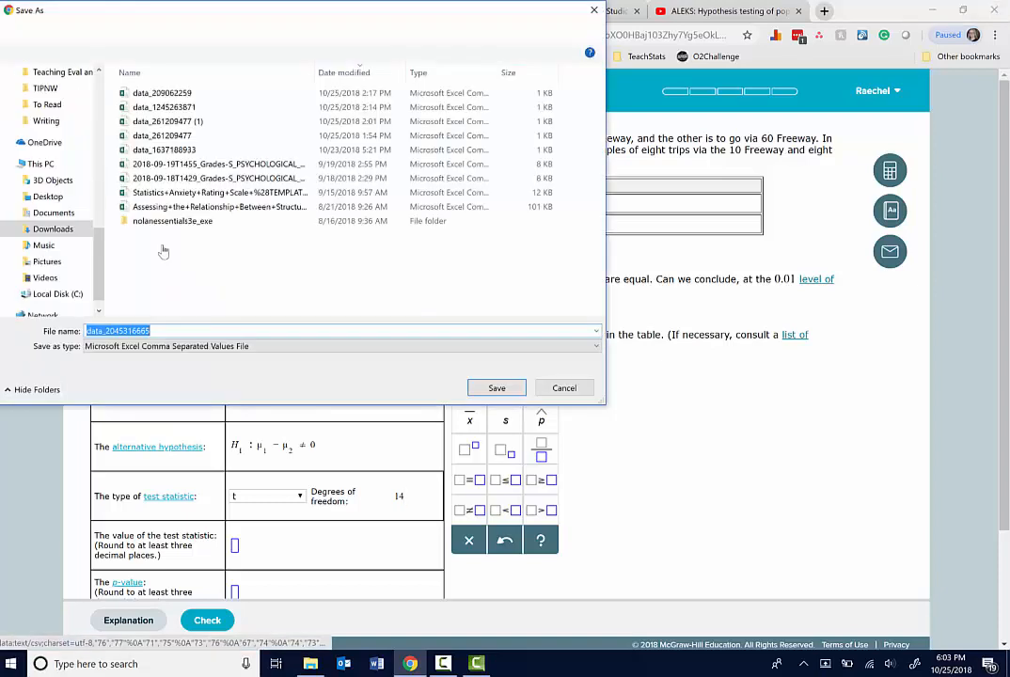
pyautogui.click(514, 392)
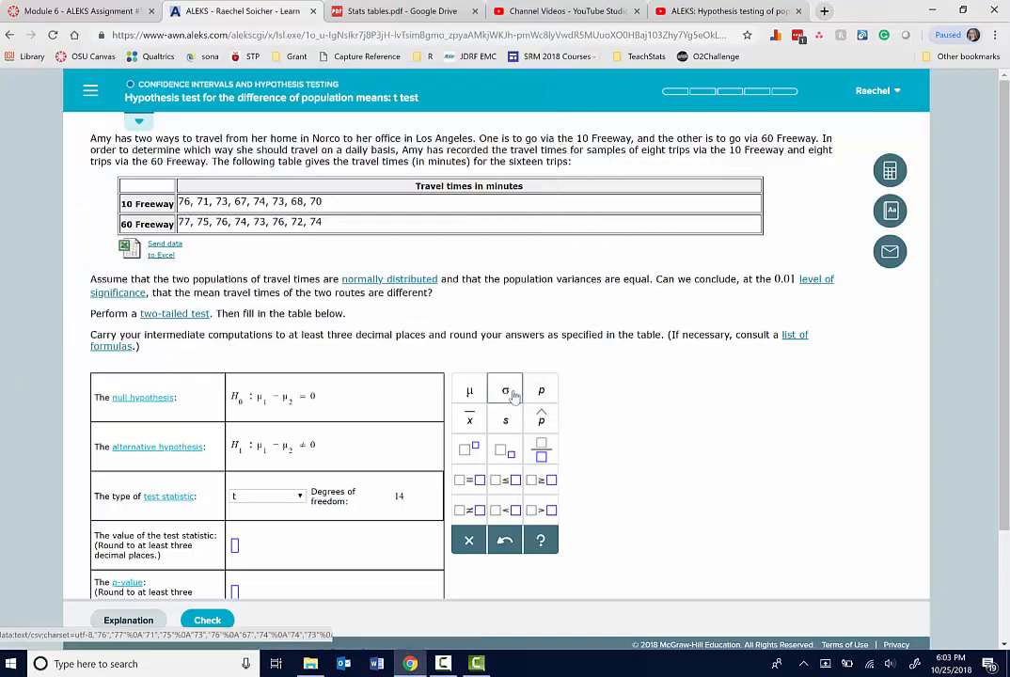
pyautogui.click(68, 637)
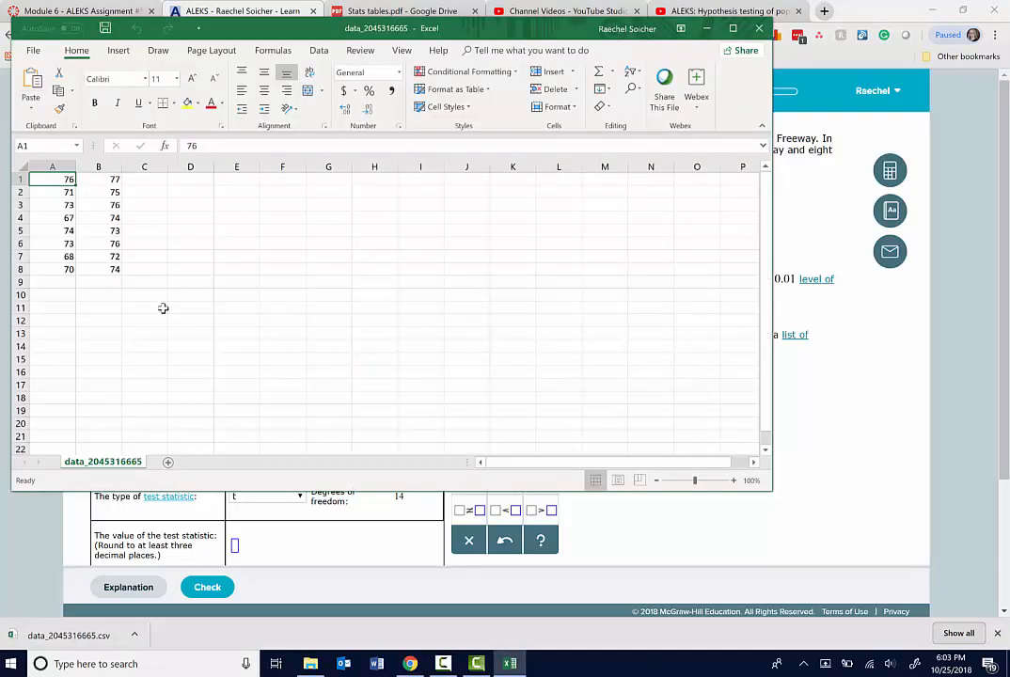
# Calculate the mean of the first route's travel times (A1:A8) in cell A9 with the AVERAGE function
pyautogui.click(53, 280)
pyautogui.write('=a')
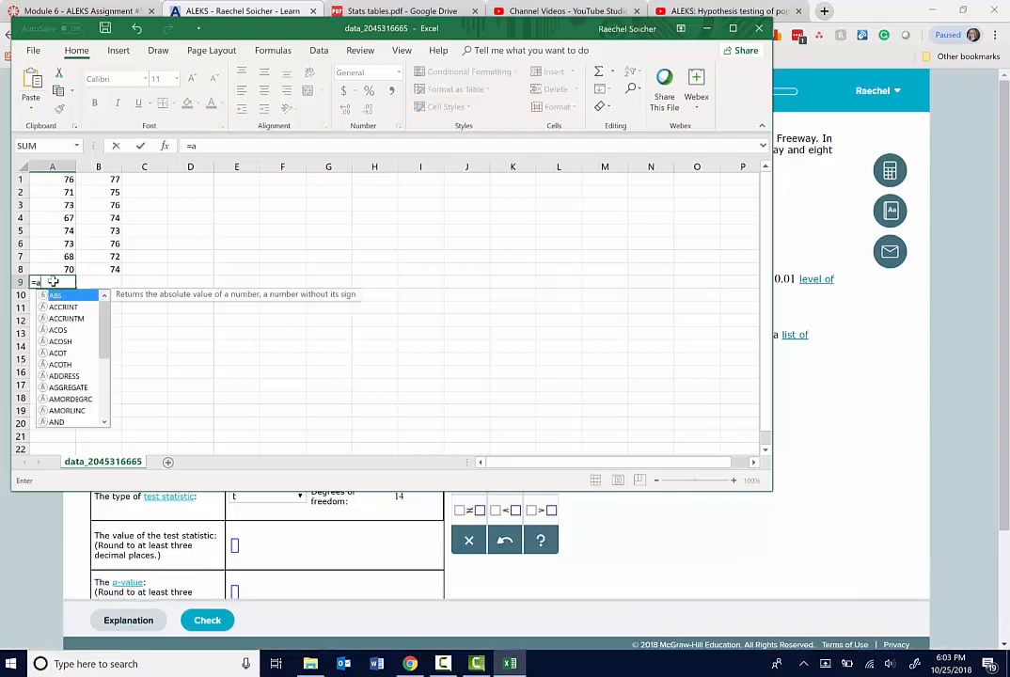
pyautogui.write('verage(')
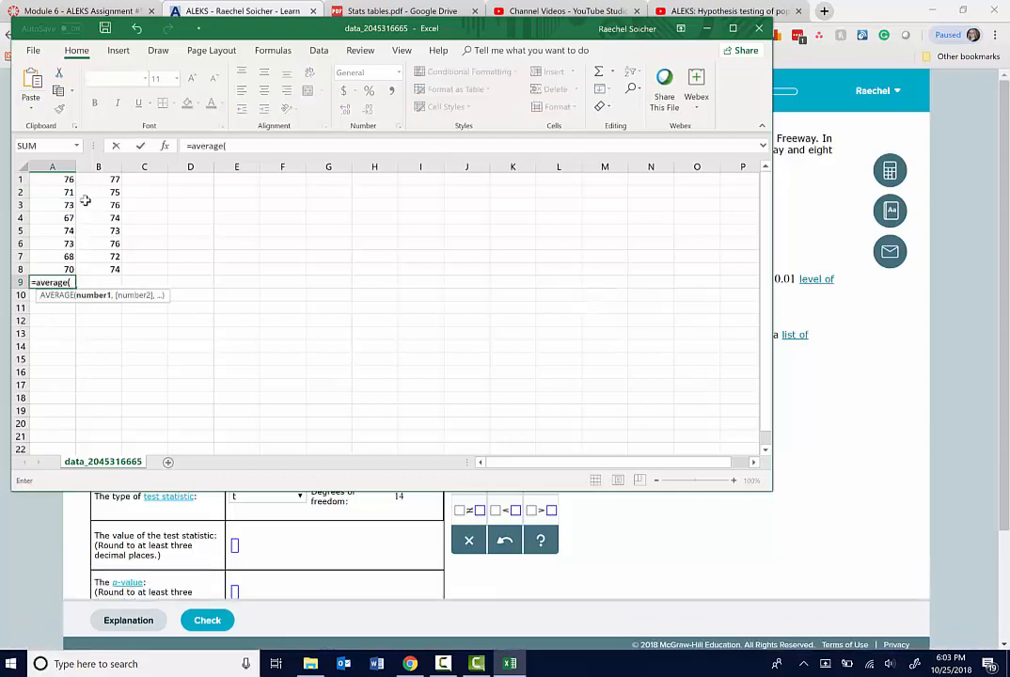
pyautogui.click(66, 179)
pyautogui.moveTo(56, 193); pyautogui.dragTo(50, 263)
pyautogui.press('Return')
# Calculate the mean of the second route's travel times (B1:B8) in cell B9 with the AVERAGE function
pyautogui.click(101, 284)
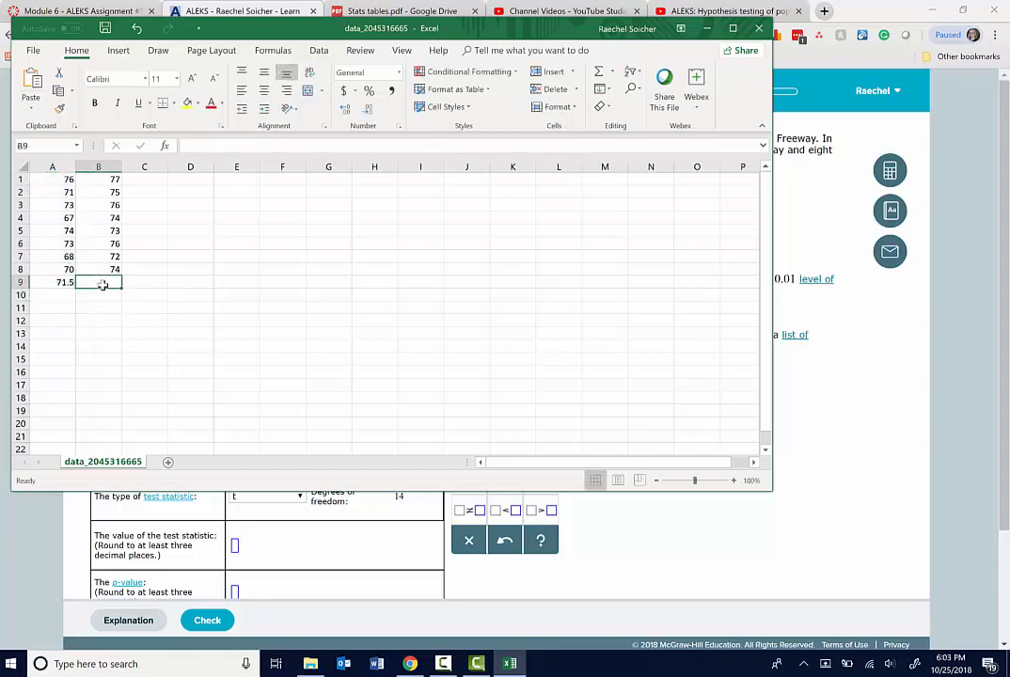
pyautogui.write('=average(')
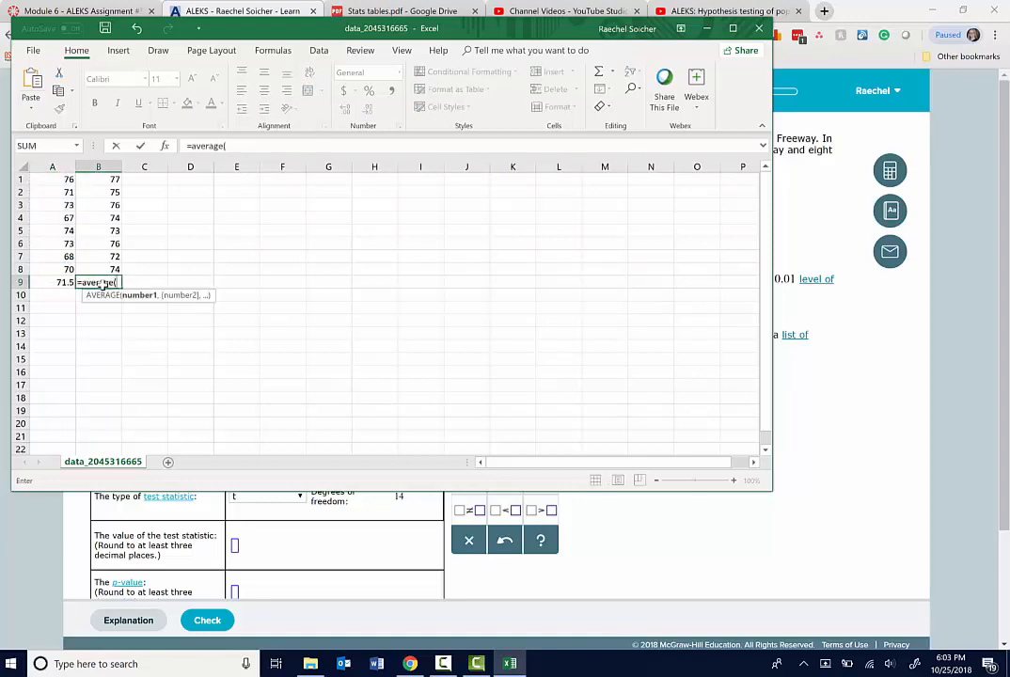
pyautogui.moveTo(109, 179); pyautogui.dragTo(101, 272)
pyautogui.press('Return')
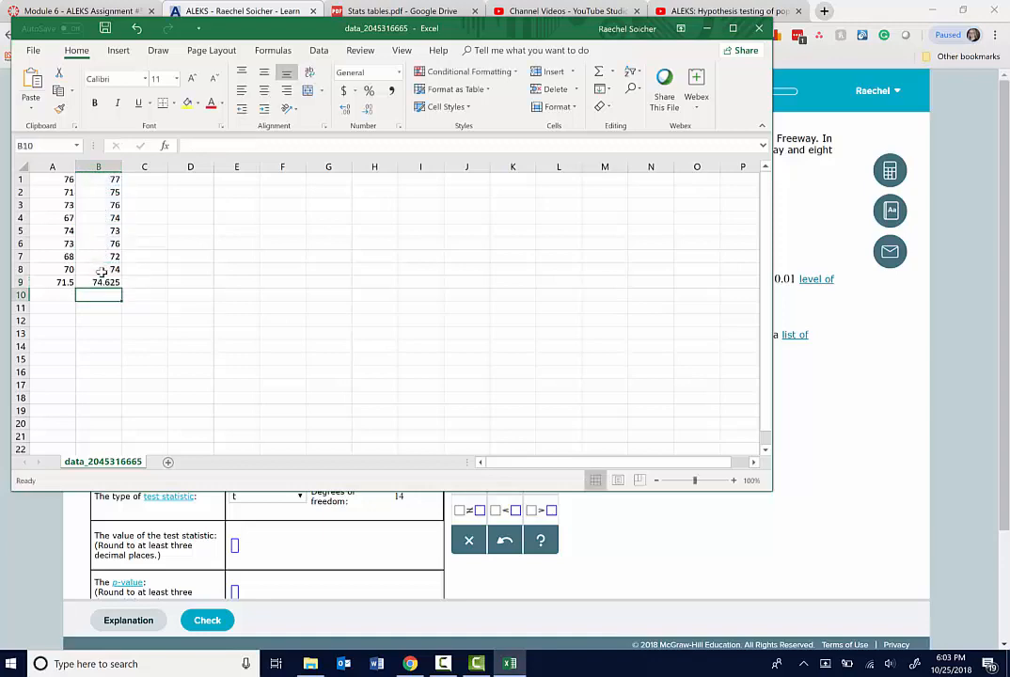
# Calculate the sample standard deviations of both travel-time columns in A10 and B10 with STDEV.S over rows 1 to 8
pyautogui.press('Left')
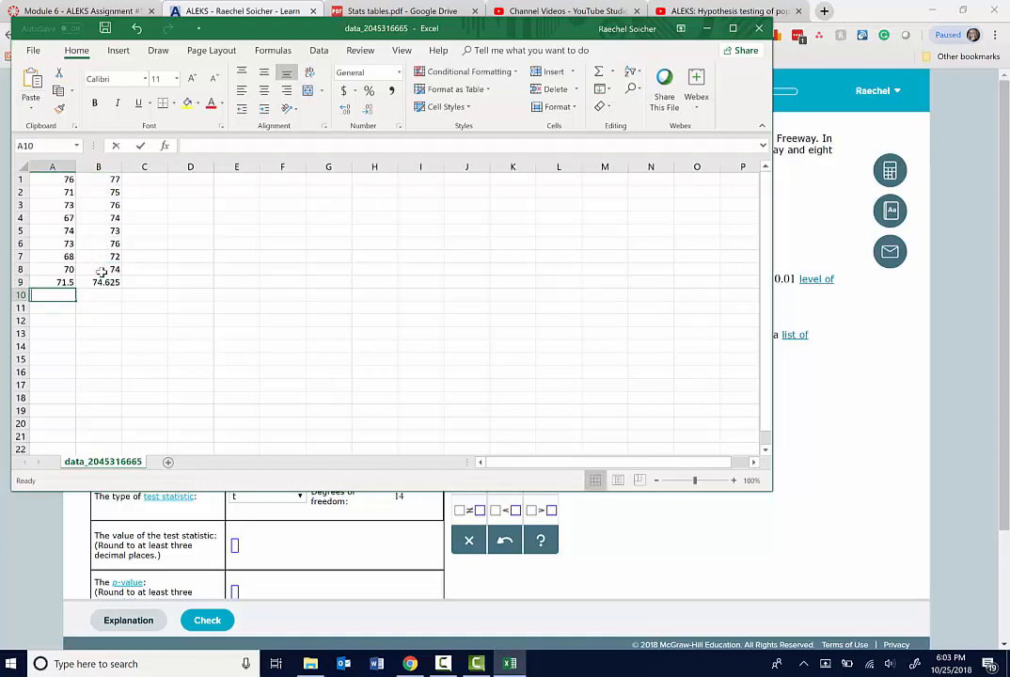
pyautogui.write('=stdev.s(')
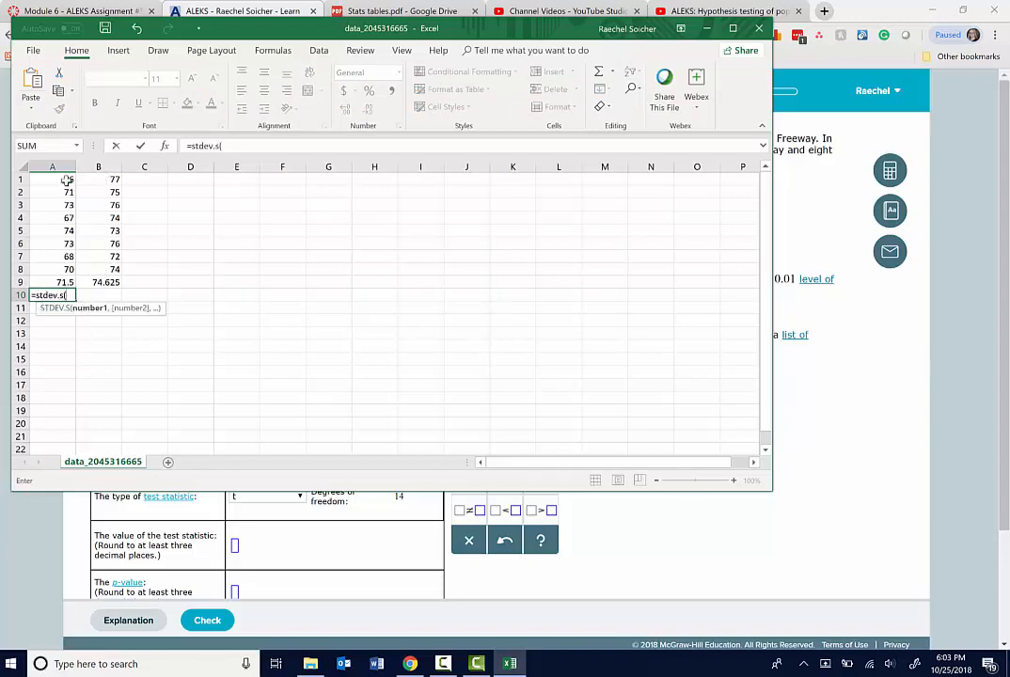
pyautogui.moveTo(58, 178); pyautogui.dragTo(109, 295)
pyautogui.press('Return')
pyautogui.click(59, 294)
# Calculate the first route's sample variance in A11 with the formula =A10^2
pyautogui.click(40, 309)
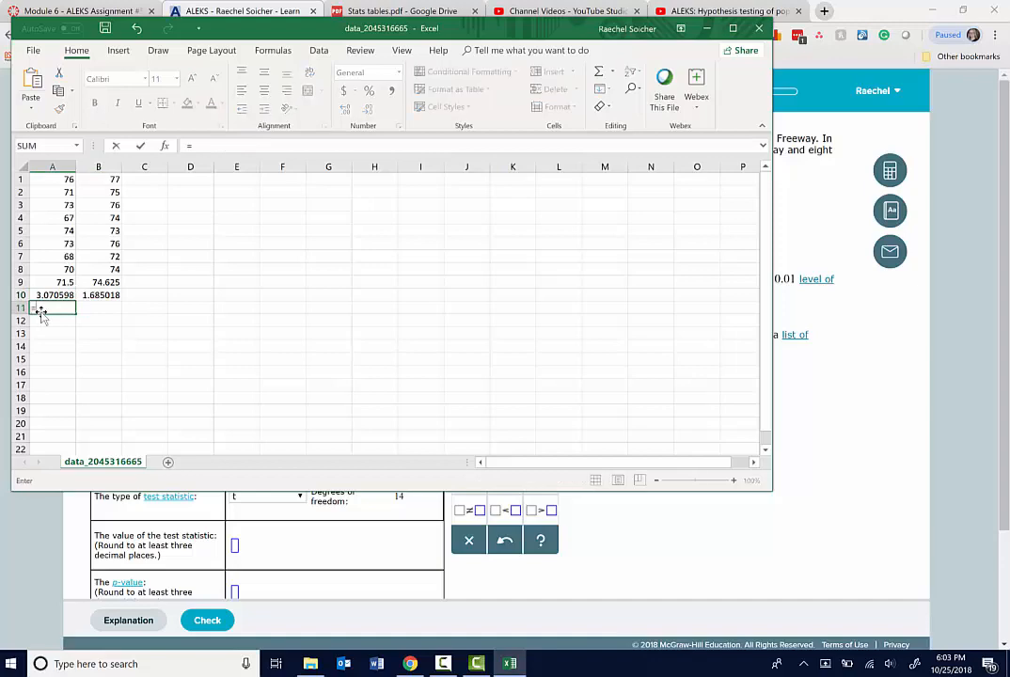
pyautogui.write('=')
pyautogui.click(59, 295)
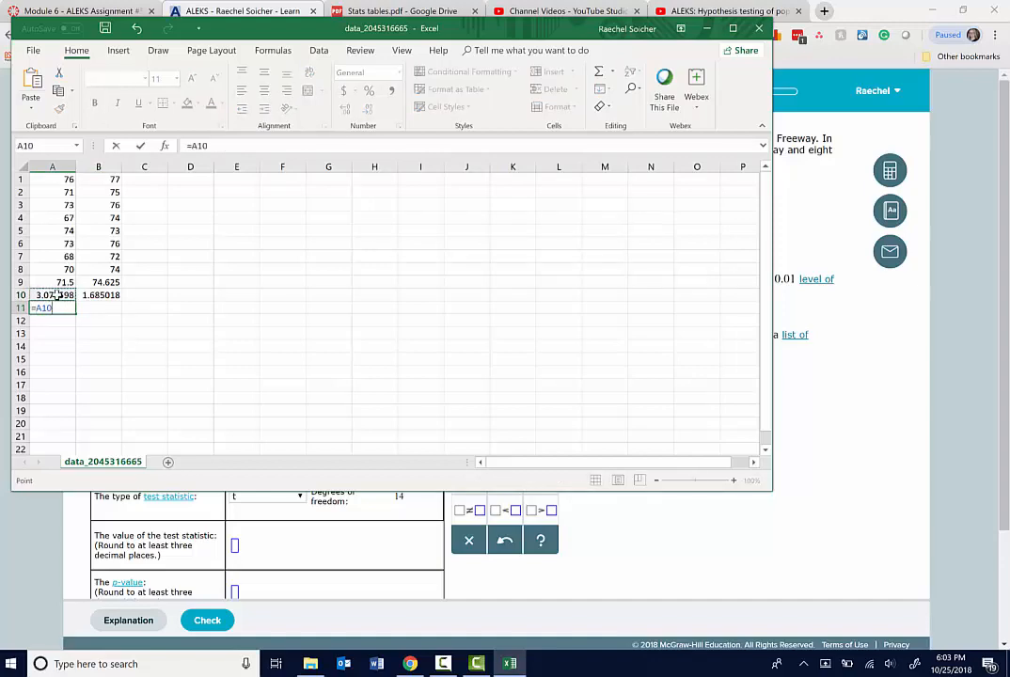
pyautogui.write('^2')
pyautogui.press('Return')
# Calculate the second route's sample variance in B11 with the formula =B10^2
pyautogui.press('Right')
pyautogui.press('Up')
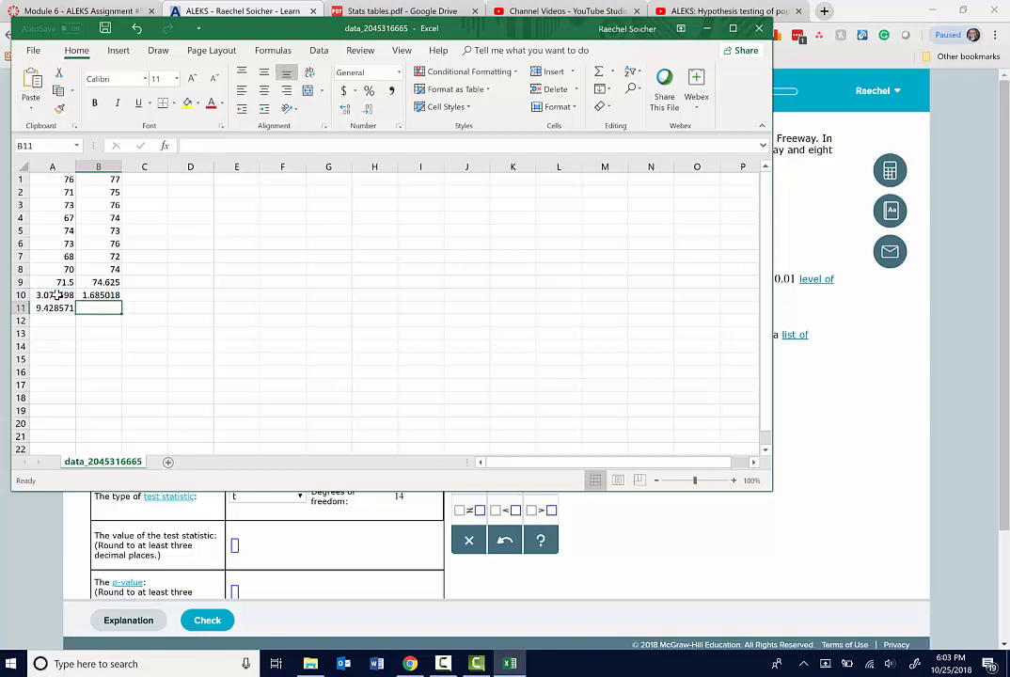
pyautogui.write('=')
pyautogui.click(87, 295)
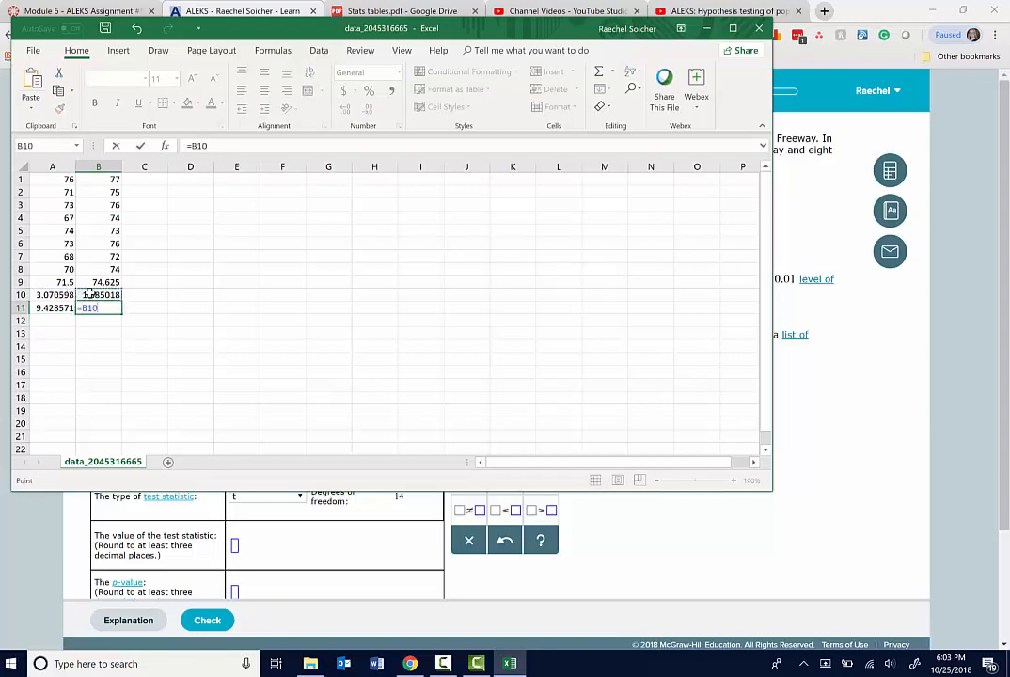
pyautogui.write('^2')
pyautogui.press('Return')
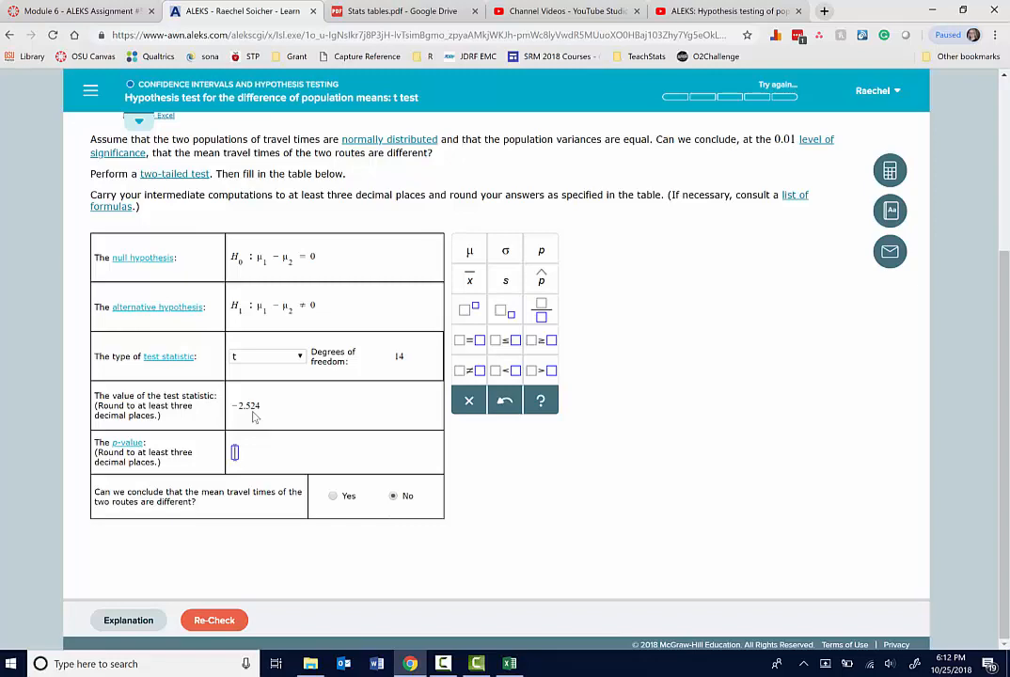
# In the ALEKS calculator, clear the old expression and evaluate P(t > 2.524) with 14 degrees of freedom
pyautogui.click(889, 170)
pyautogui.click(783, 350)
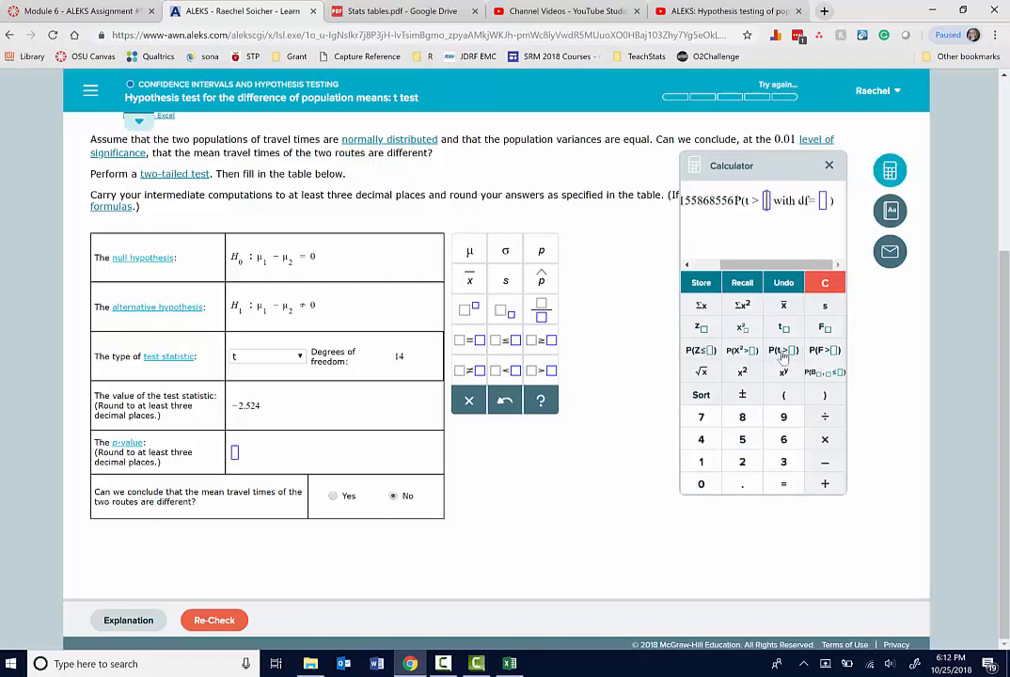
pyautogui.click(824, 282)
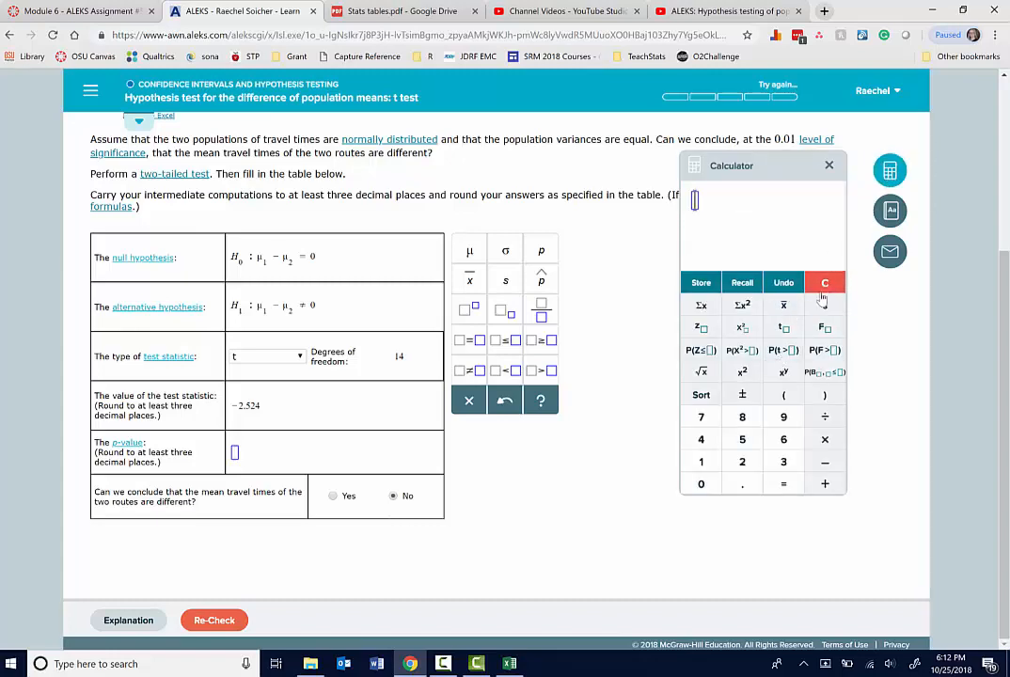
pyautogui.click(781, 357)
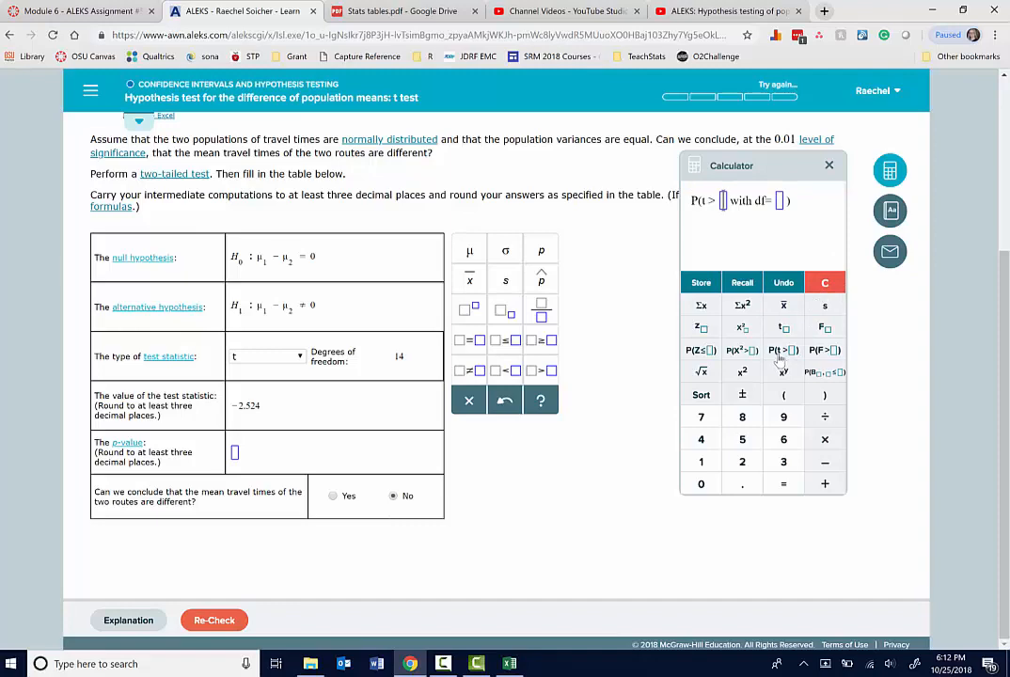
pyautogui.write('2.')
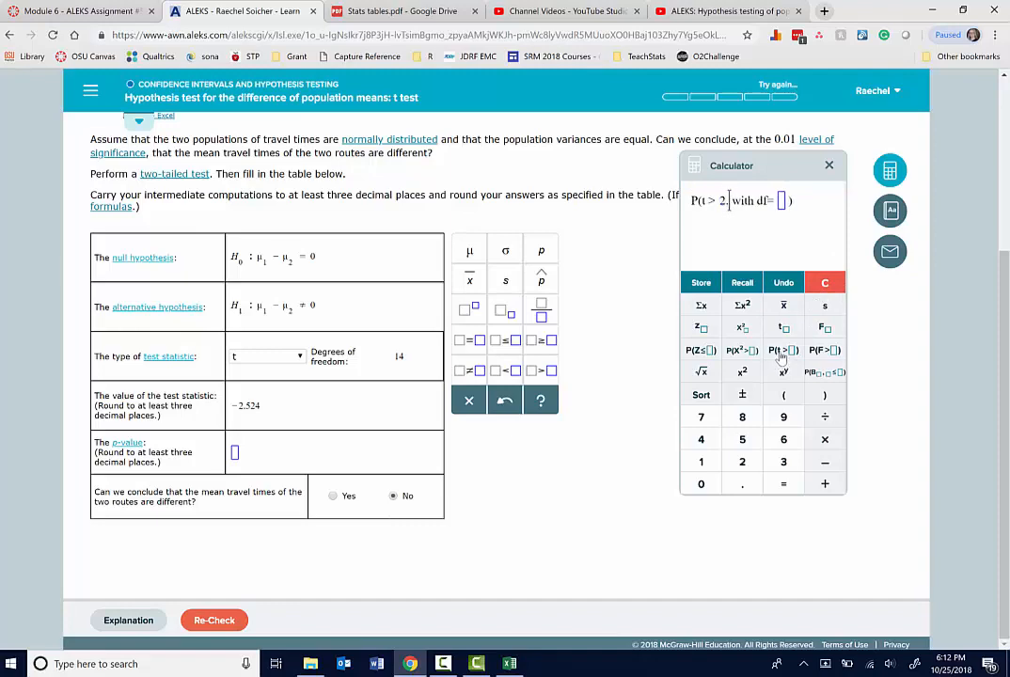
pyautogui.write('524')
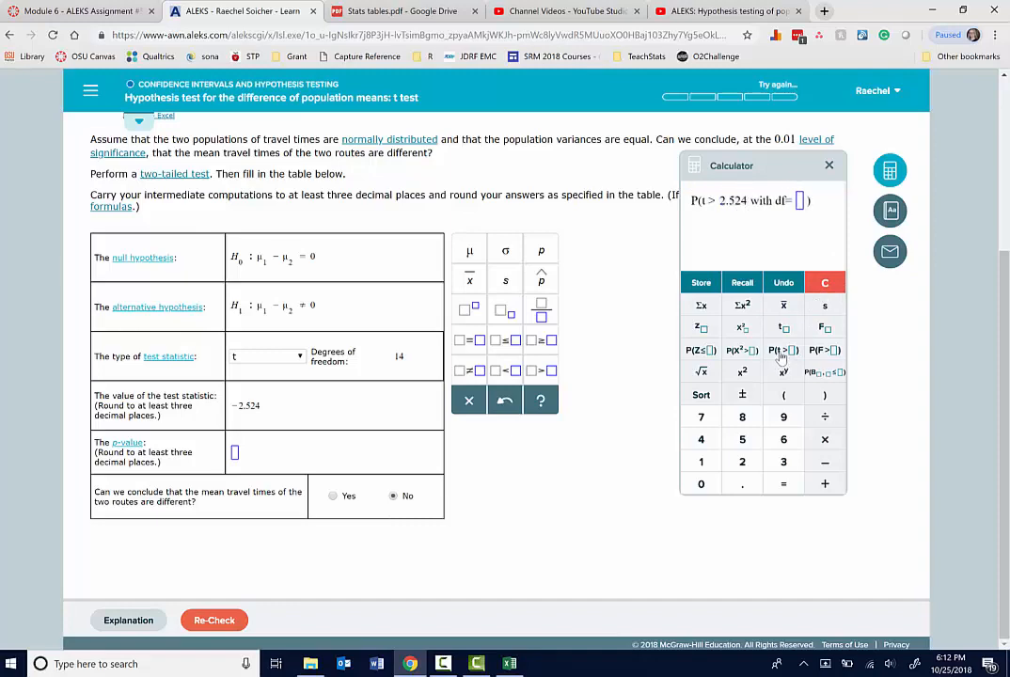
pyautogui.click(800, 200)
pyautogui.write('14')
pyautogui.click(795, 484)
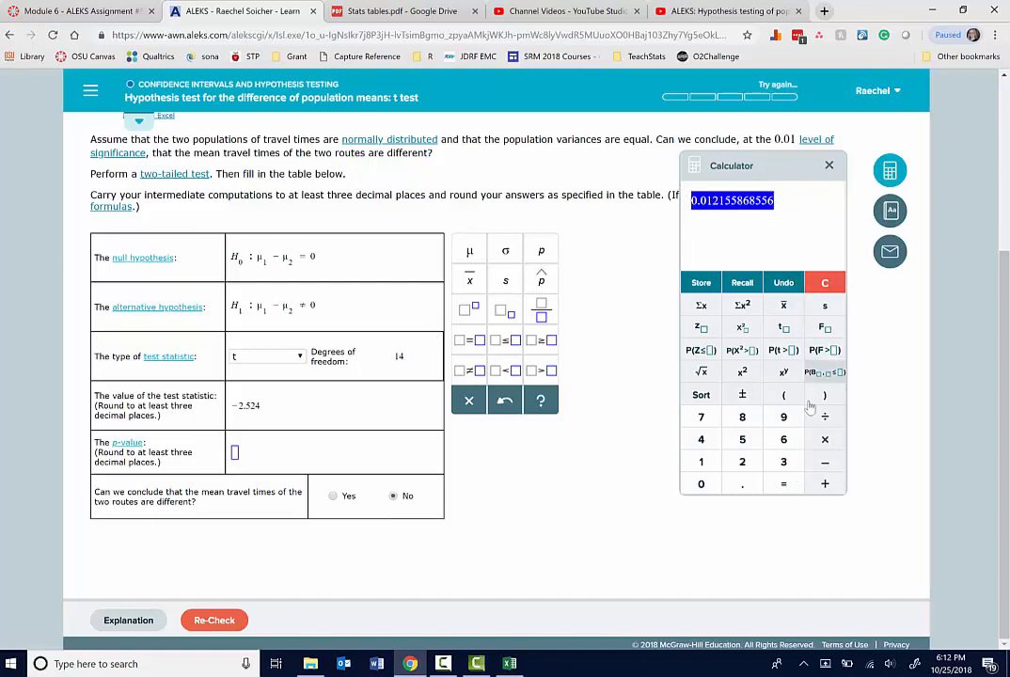
# Multiply the calculated one-tailed probability by 2 to get the two-tailed p-value
pyautogui.click(822, 441)
pyautogui.click(742, 462)
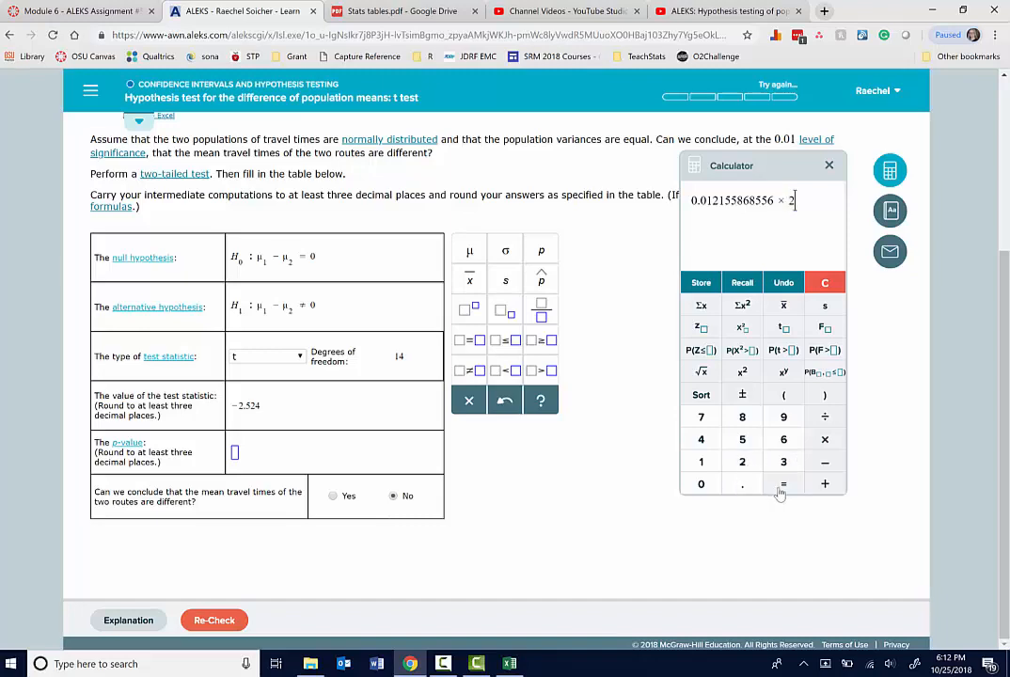
pyautogui.click(782, 485)
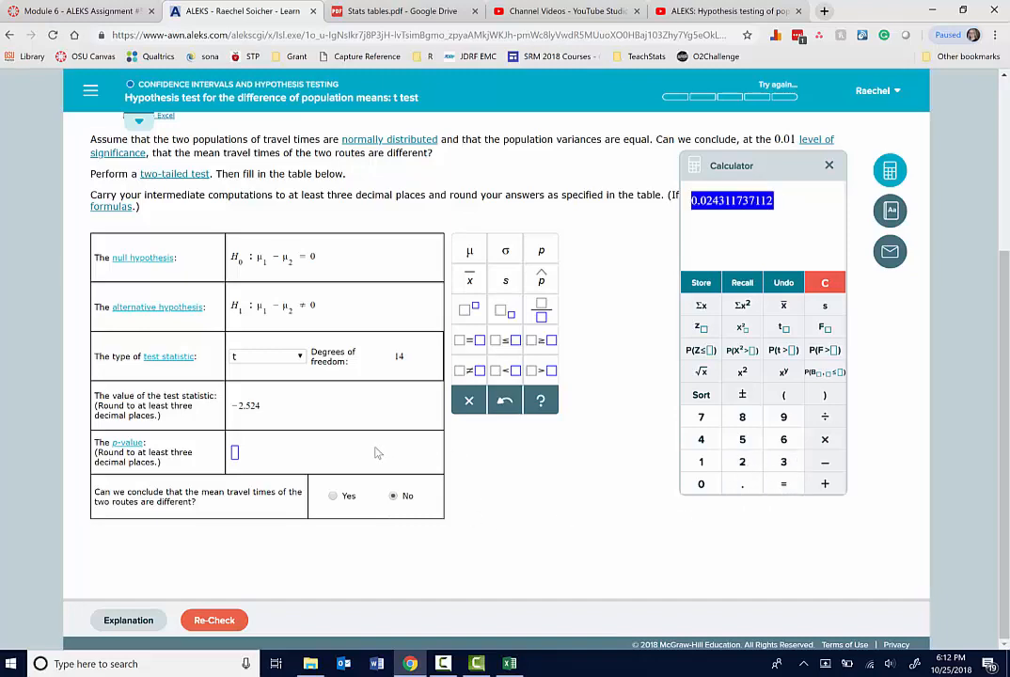
# Enter 0.024 as the p-value in the answer table and close the calculator
pyautogui.click(235, 453)
pyautogui.write('0.024')
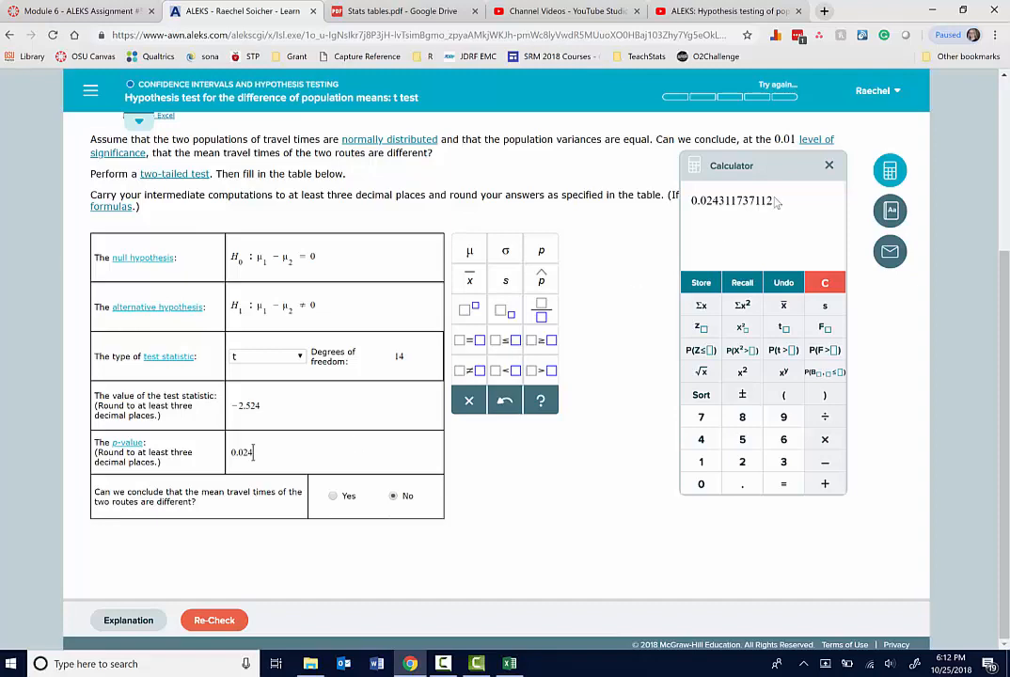
pyautogui.click(827, 167)
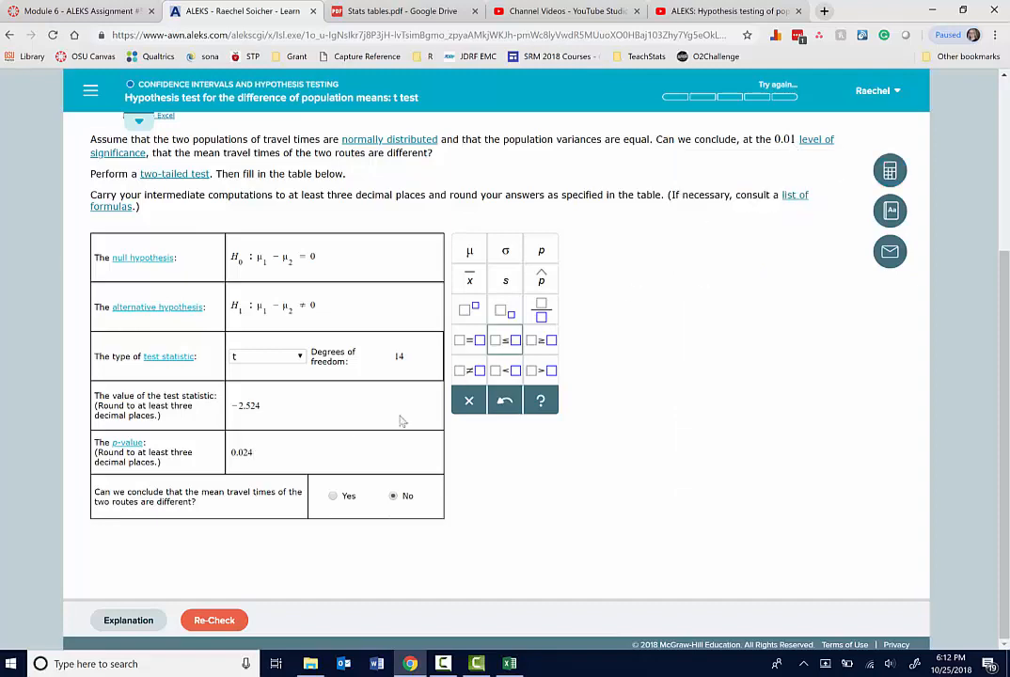